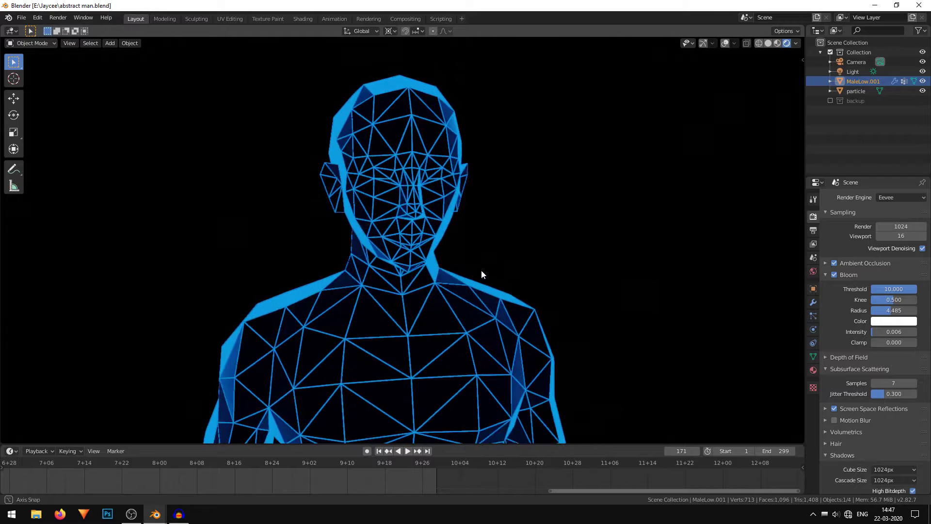
Examine the finished blue wireframe figure in material preview, solid and rendered shading from several angles
click(778, 43)
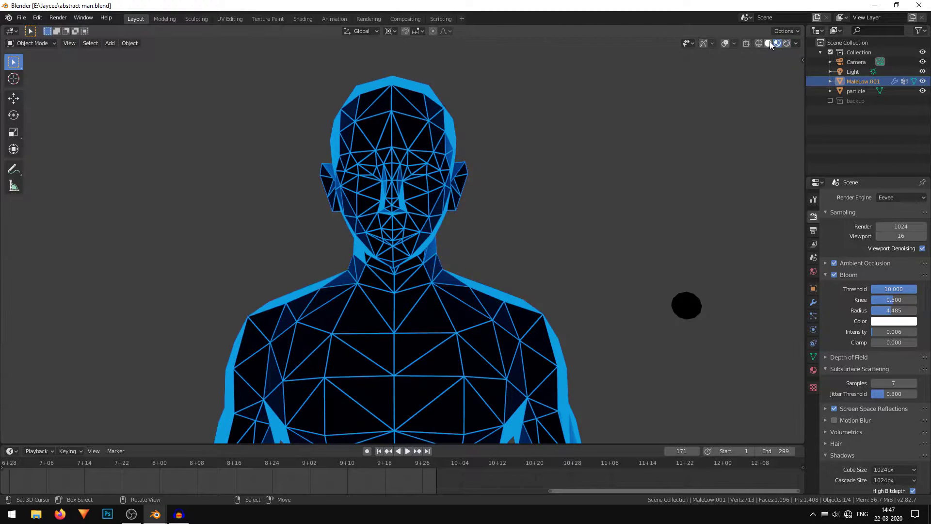
click(768, 43)
mouse_move(639, 127)
middle_down()
mouse_move(380, 214)
mouse_move(408, 240)
mouse_move(449, 225)
middle_up()
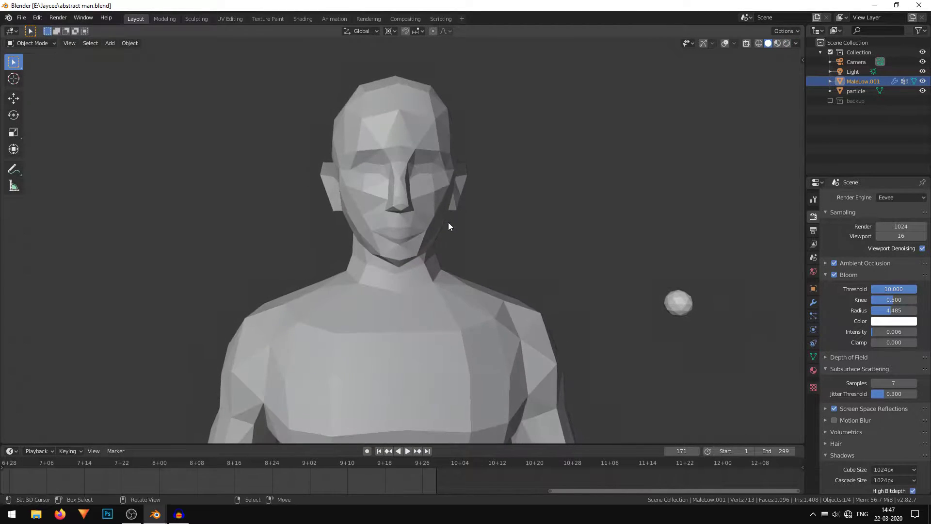
click(787, 43)
mouse_move(416, 318)
middle_down()
mouse_move(445, 338)
mouse_move(440, 285)
mouse_move(443, 310)
mouse_move(415, 256)
mouse_move(518, 276)
mouse_move(452, 277)
mouse_move(449, 319)
mouse_move(491, 397)
middle_up()
scroll(451, 337, down, 5)
scroll(428, 334, up, 5)
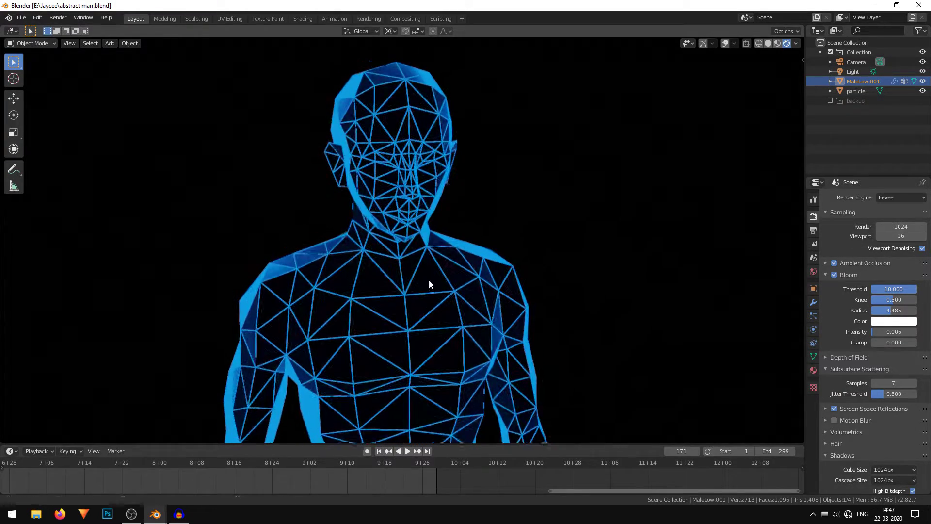
middle_drag(322, 269, 453, 325)
scroll(348, 210, down, 3)
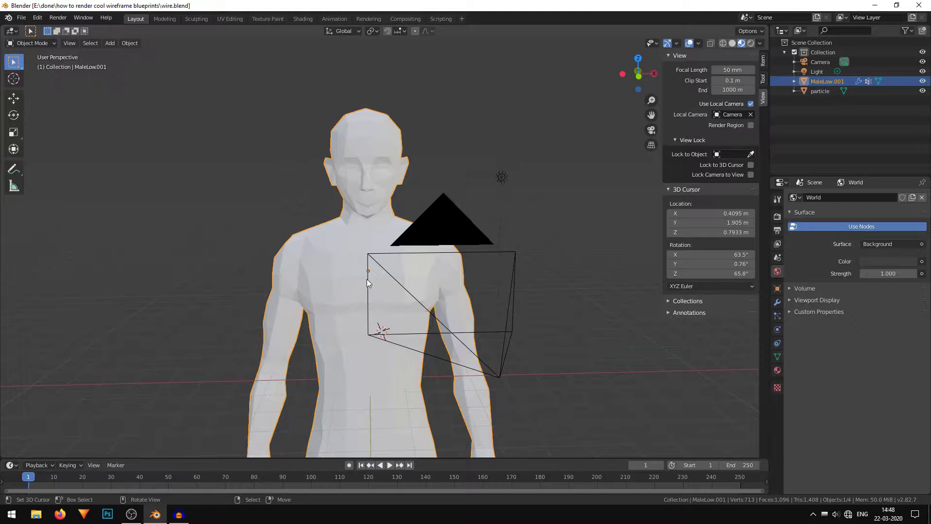
Display the material settings of the male body mesh in the wire.blend scene
middle_drag(367, 283, 410, 298)
scroll(347, 259, up, 3)
click(777, 370)
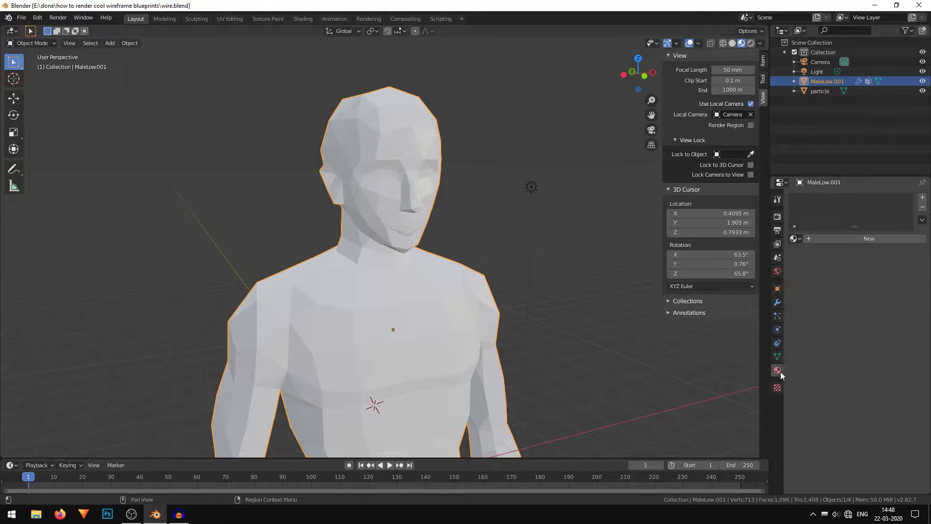
shift+middle_drag(539, 320, 501, 397)
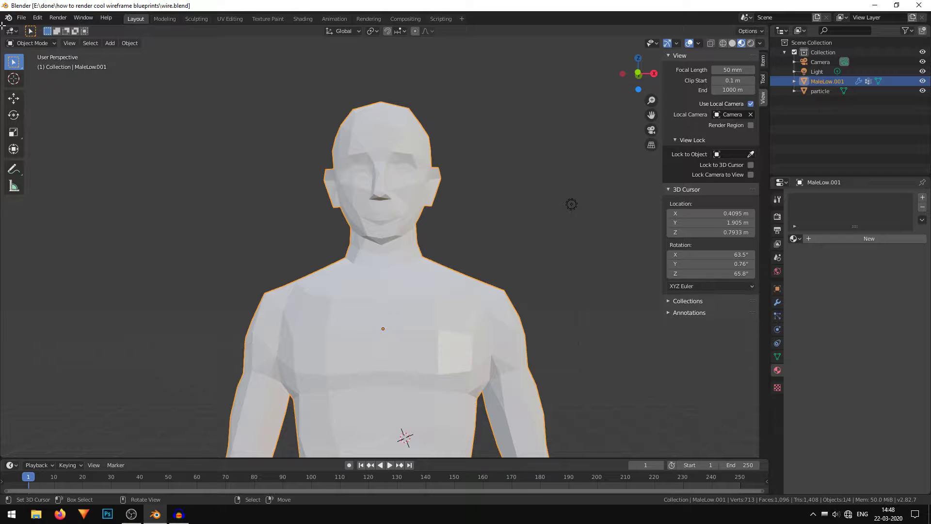
Split the 3D viewport vertically into two nearly equal areas and switch one of them to the Shader Editor
drag(7, 27, 407, 107)
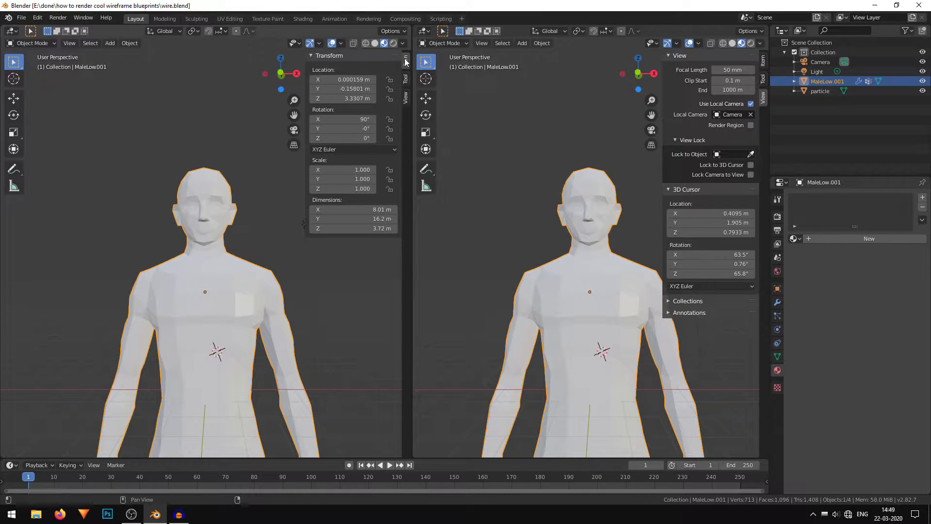
drag(409, 59, 406, 59)
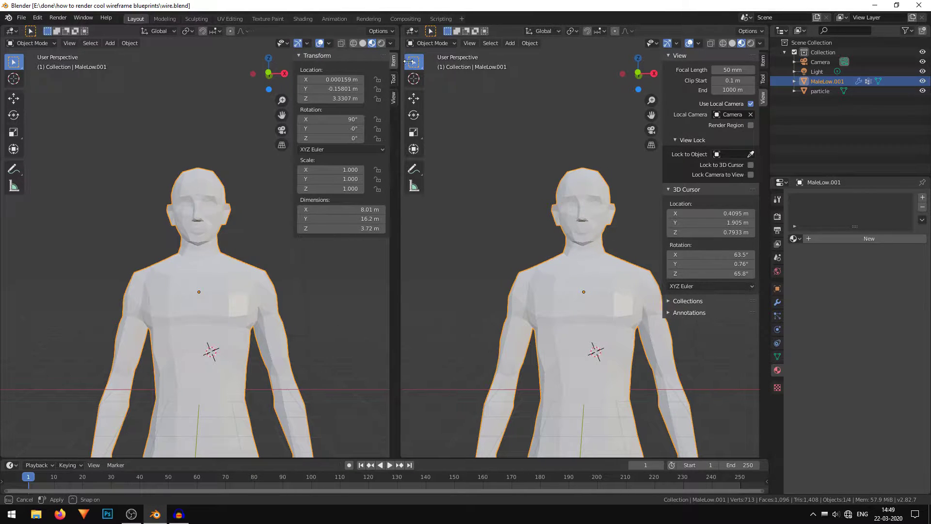
click(9, 32)
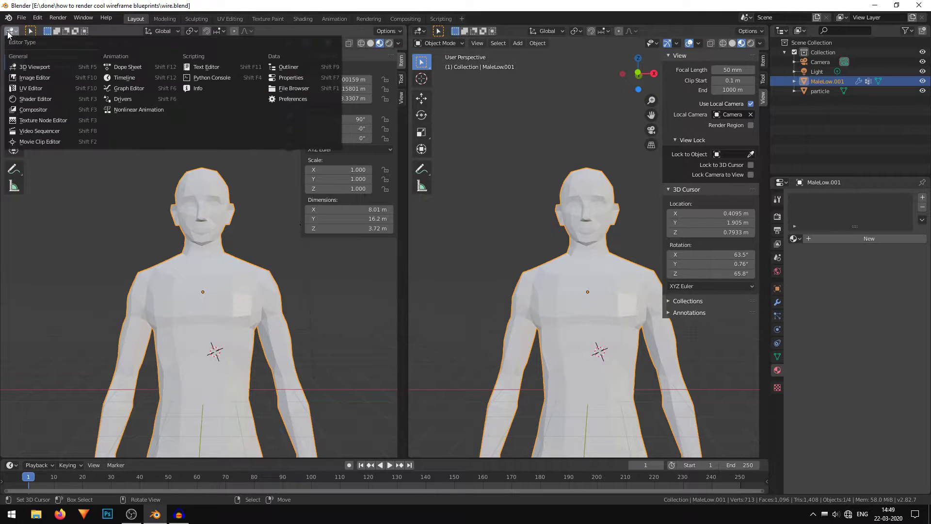
click(60, 99)
Create a new material on the male body mesh and name it "wire"
middle_drag(619, 287, 559, 231)
click(219, 31)
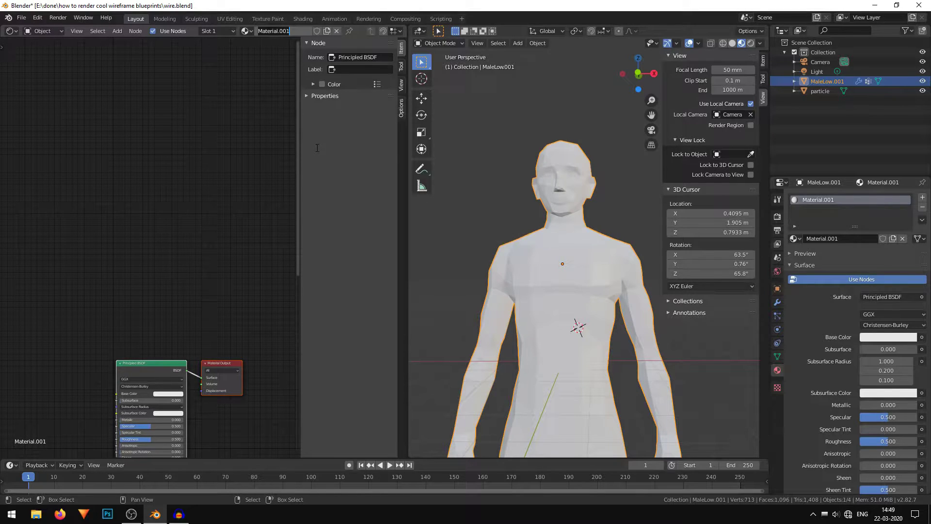
text(wire)
key(Return)
scroll(164, 188, up, 4)
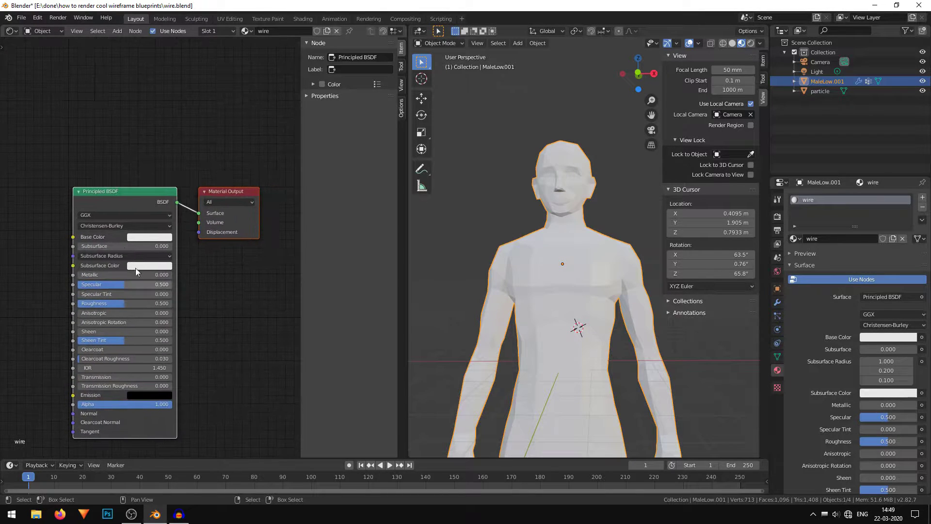
Move the Principled BSDF and Material Output nodes farther apart in the wire material
drag(122, 201, 88, 186)
middle_drag(179, 283, 213, 303)
click(222, 196)
drag(222, 196, 247, 206)
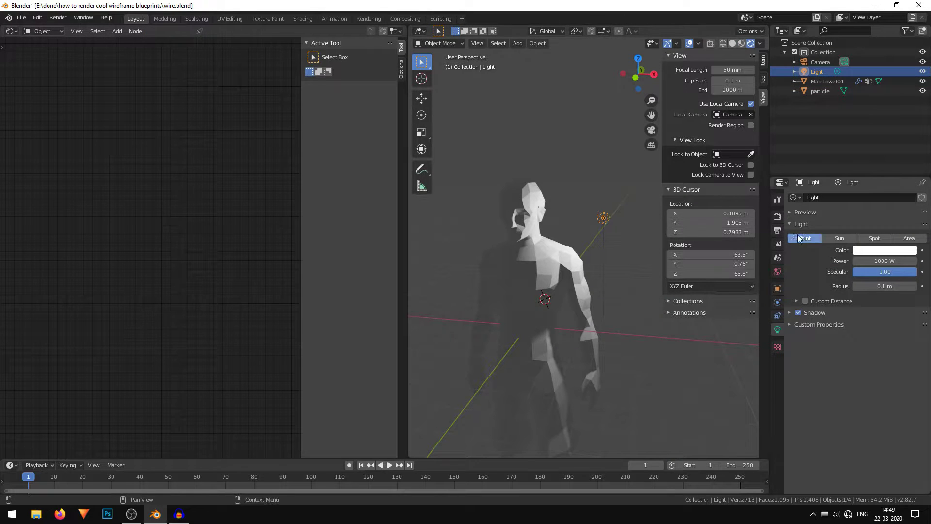
Change the scene's light to a Sun and set its strength to 2
scroll(611, 240, up, 4)
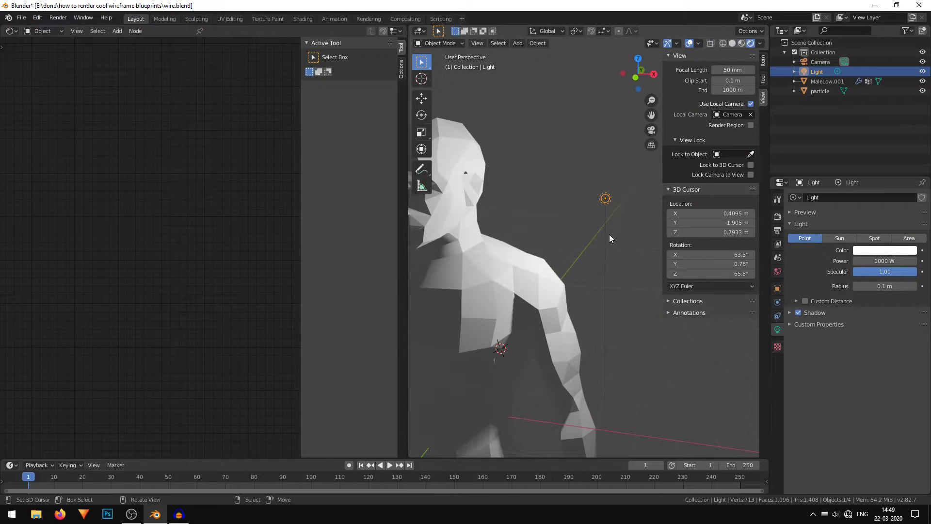
shift+middle_drag(609, 234, 633, 227)
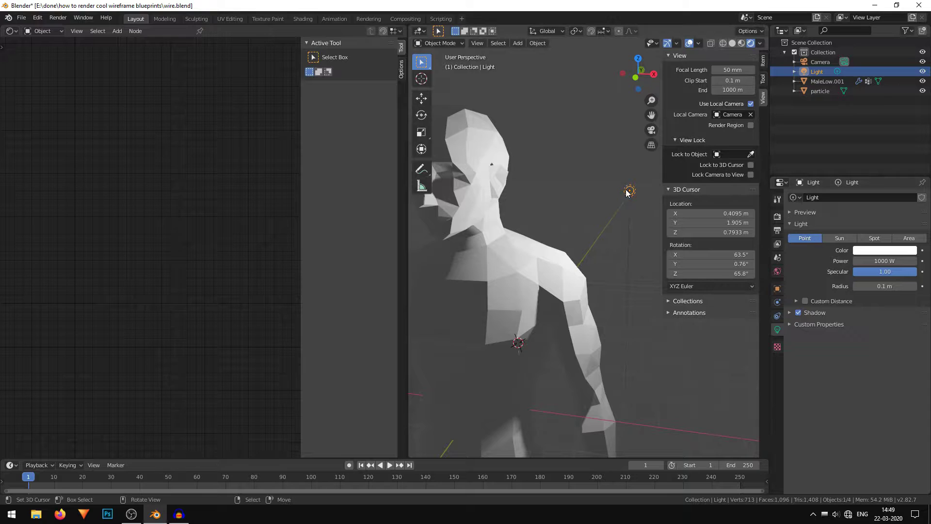
click(842, 238)
click(887, 261)
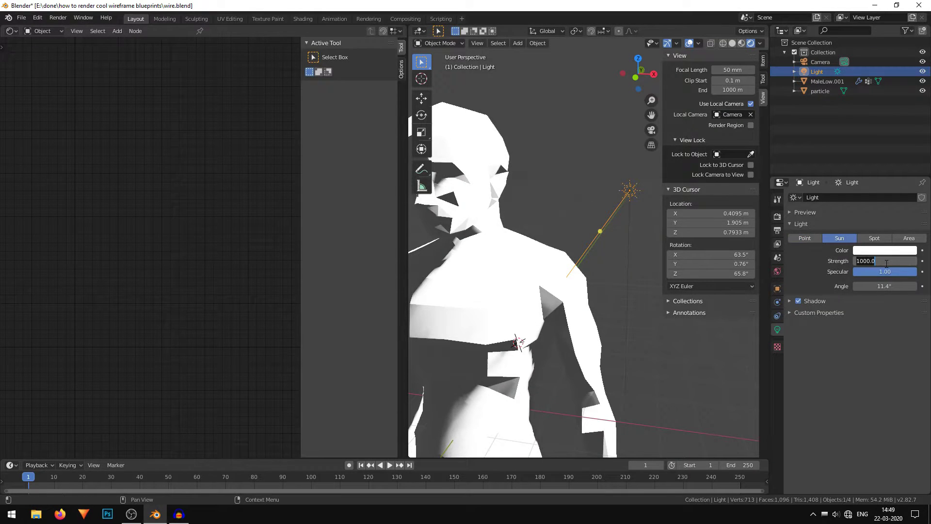
text(2)
key(Return)
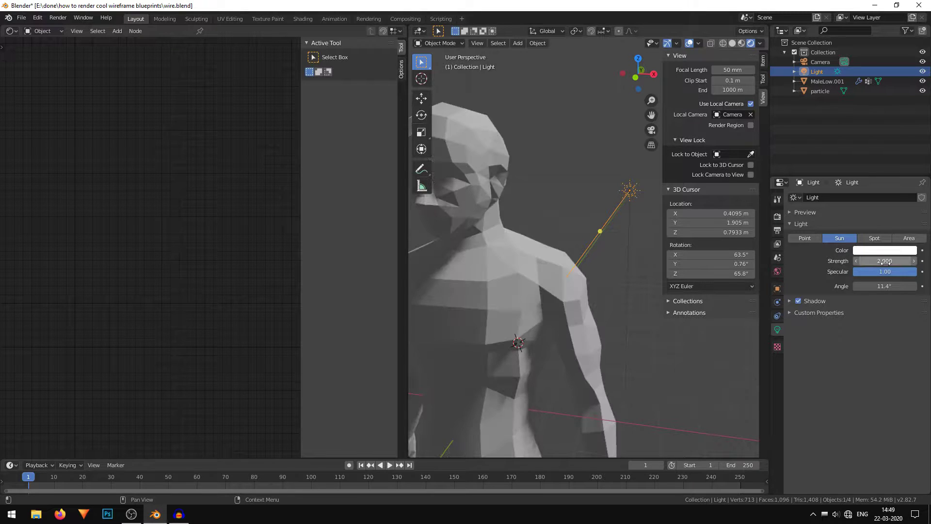
Reduce the sun light's specular value to 0
middle_drag(537, 237, 577, 247)
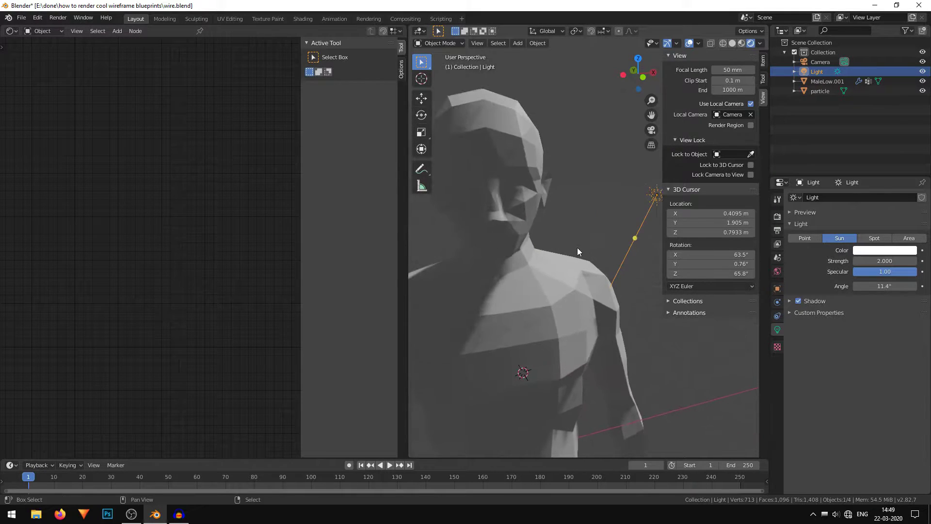
middle_drag(636, 204, 562, 271)
drag(908, 273, 852, 272)
middle_drag(563, 161, 609, 247)
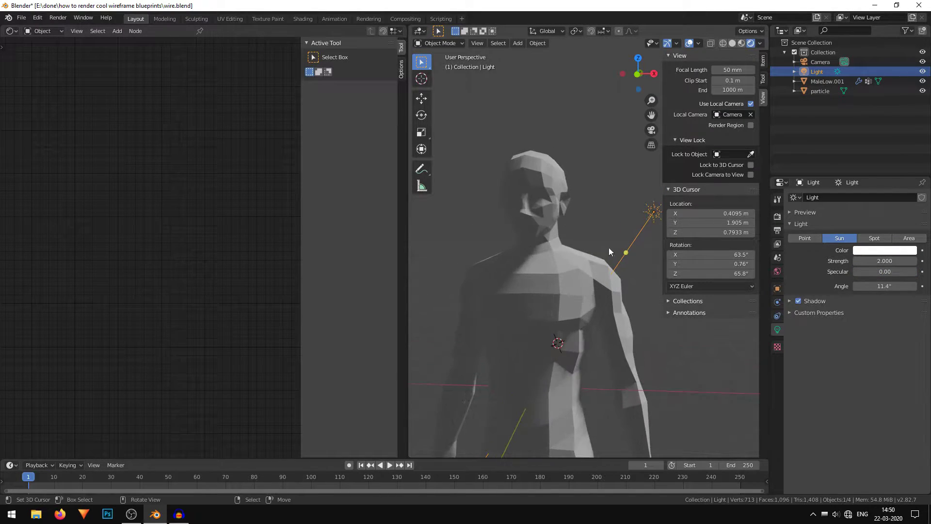
Set the world background color to black
click(777, 272)
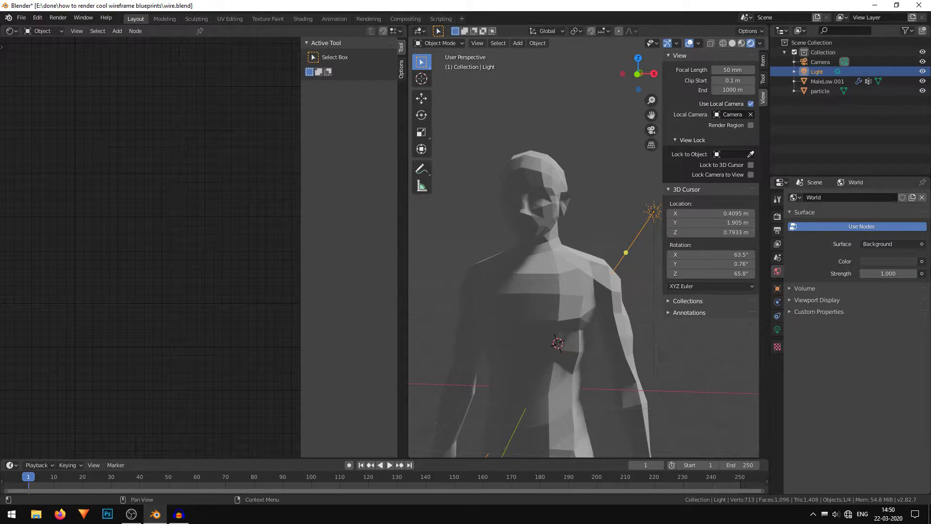
click(900, 261)
drag(910, 190, 911, 196)
Select the male body mesh to bring its wire material nodes back for editing
scroll(522, 226, down, 2)
middle_drag(522, 226, 538, 229)
scroll(539, 243, up, 4)
right_click(542, 257)
middle_drag(151, 302, 201, 315)
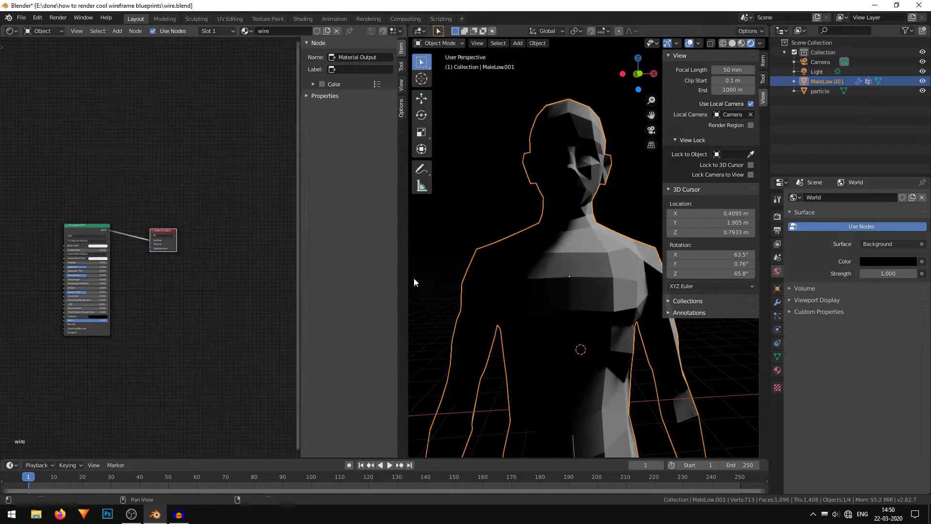
scroll(571, 291, up, 1)
shift+middle_drag(555, 288, 526, 290)
scroll(152, 248, up, 7)
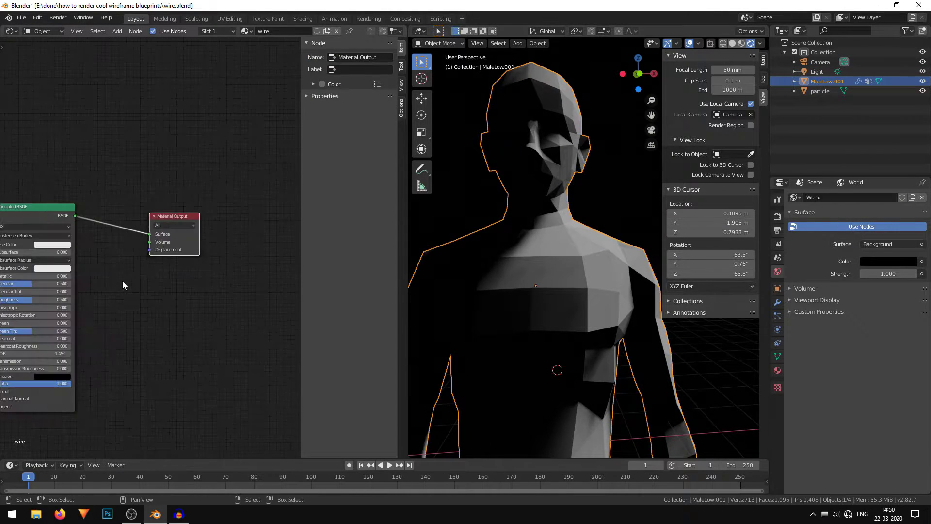
Add an Emission shader node below the Material Output and move the Principled BSDF away to make room
middle_drag(123, 281, 220, 289)
scroll(210, 277, up, 3)
scroll(167, 246, down, 2)
key(shift+a)
mouse_move(79, 151)
click(153, 168)
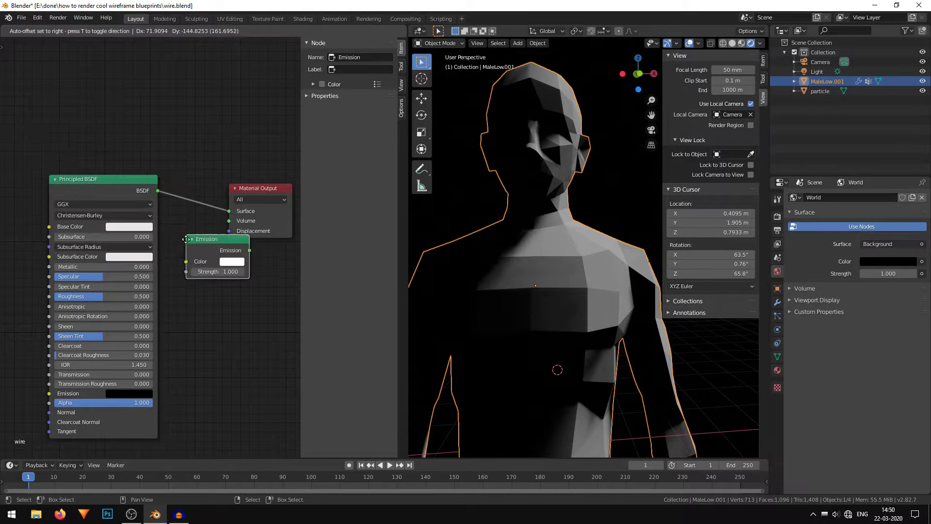
click(215, 270)
middle_drag(177, 222, 153, 227)
drag(86, 189, 64, 150)
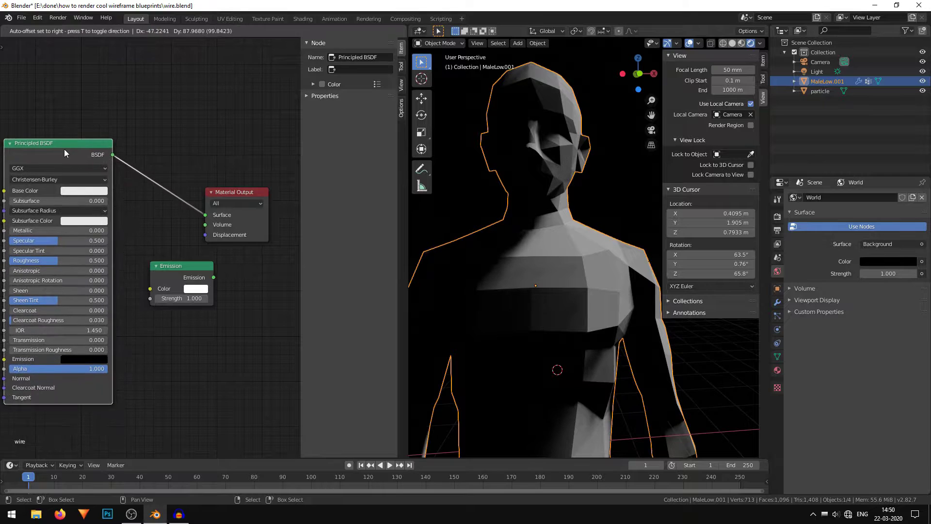
drag(170, 265, 181, 284)
Insert a Mix Shader node on the link between the Principled BSDF and the Material Output
key(shift+a)
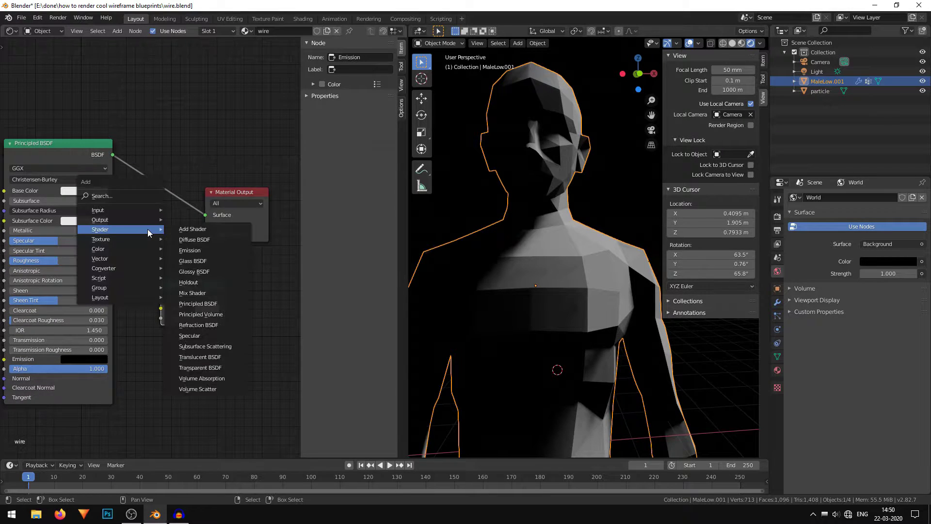
click(217, 293)
click(199, 194)
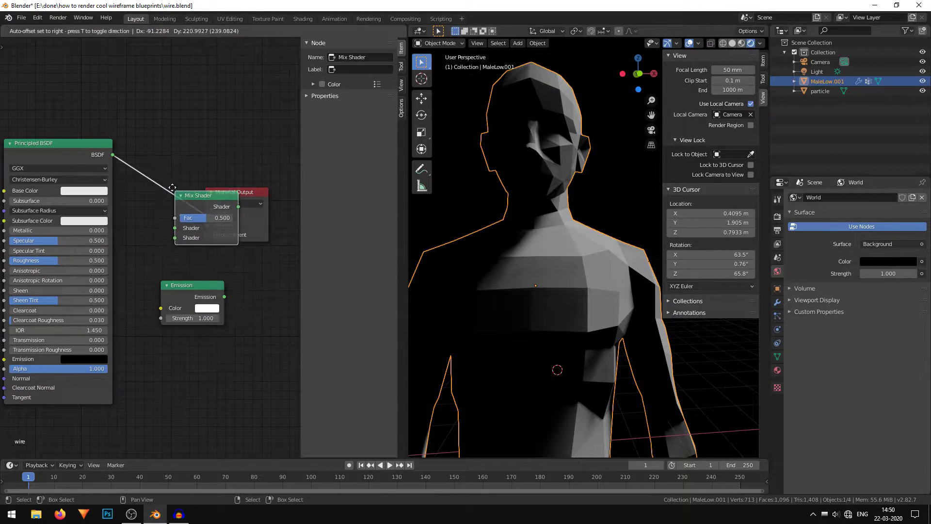
Set the Principled BSDF's base color to black and deselect all objects in the scene
middle_drag(82, 191, 78, 225)
click(78, 225)
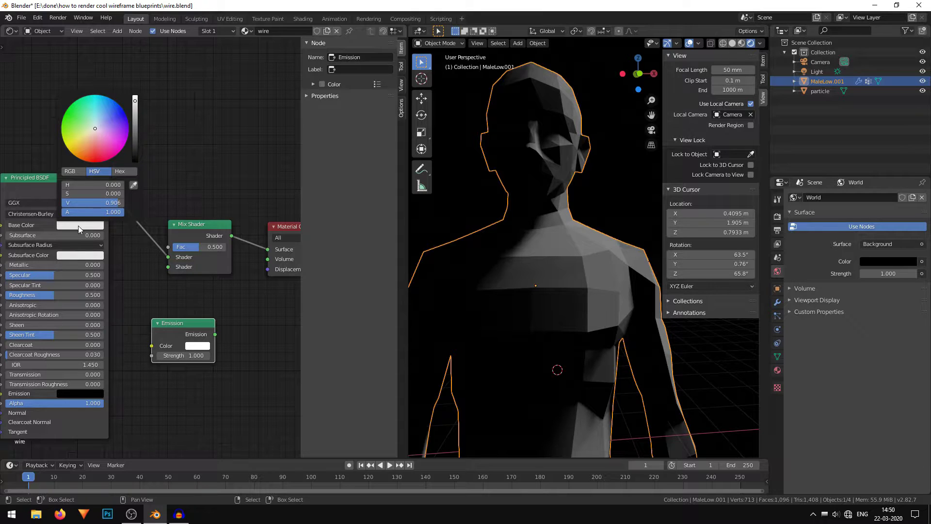
scroll(82, 221, up, 3)
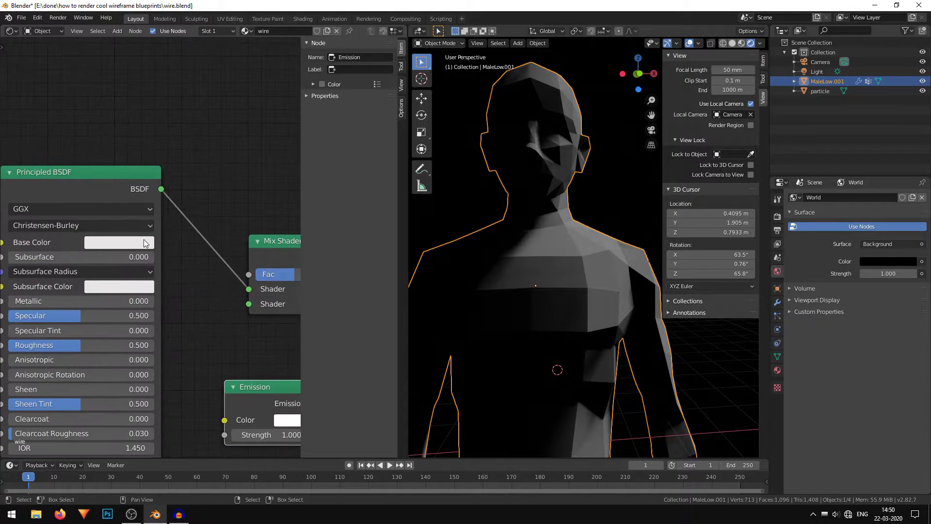
click(145, 242)
drag(205, 97, 205, 148)
scroll(216, 310, down, 5)
middle_drag(220, 332, 153, 302)
scroll(526, 271, down, 2)
shift+middle_drag(527, 278, 542, 283)
key(alt+a)
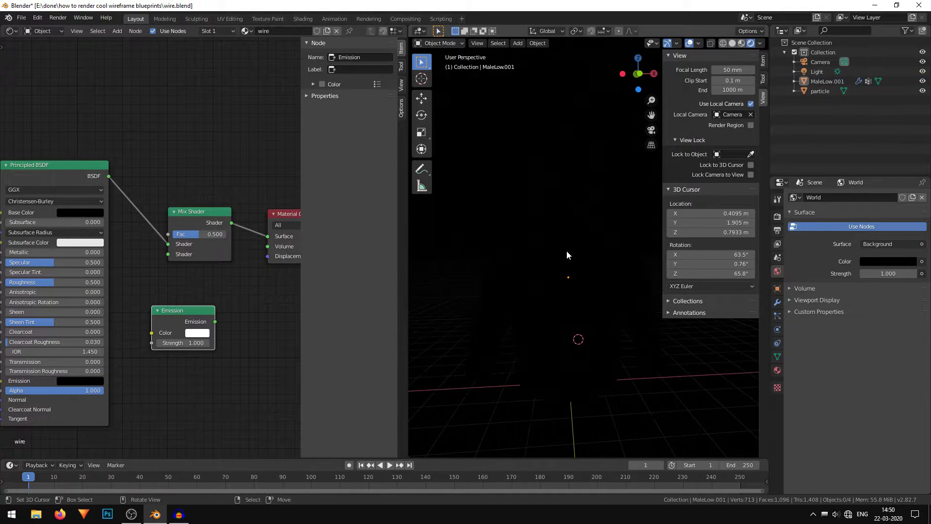
Connect the Emission node's output to the second Shader input of the Mix Shader
middle_drag(598, 280, 560, 298)
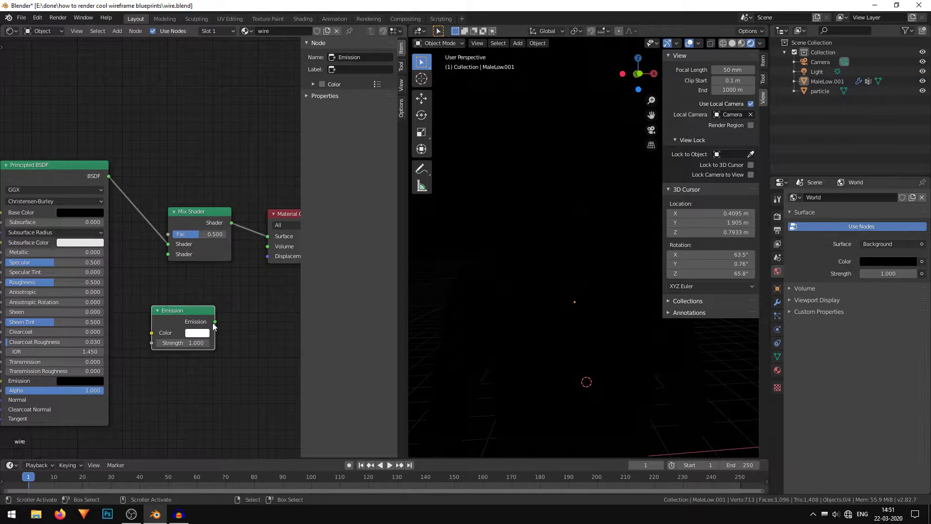
drag(215, 322, 225, 302)
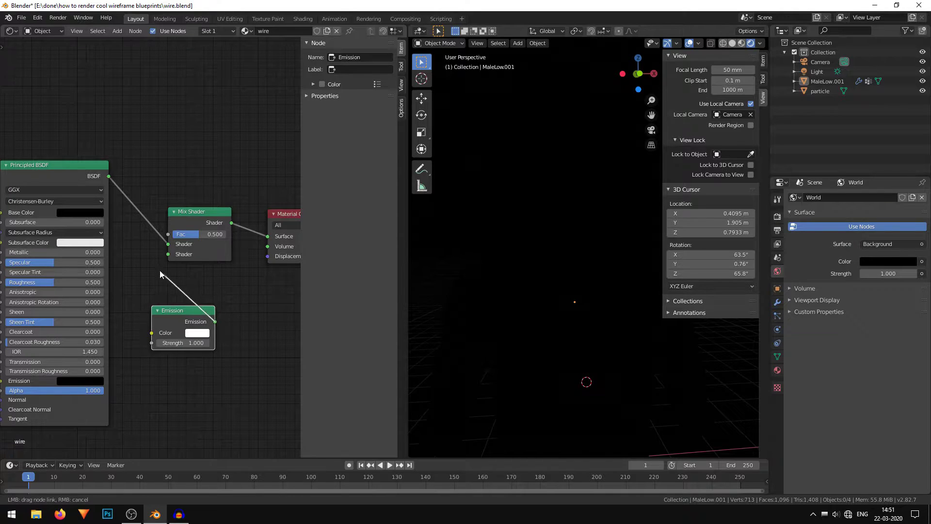
drag(167, 254, 168, 254)
Rearrange the Emission and Mix Shader nodes so their links run clearly between the Principled BSDF and Material Output
drag(185, 313, 177, 303)
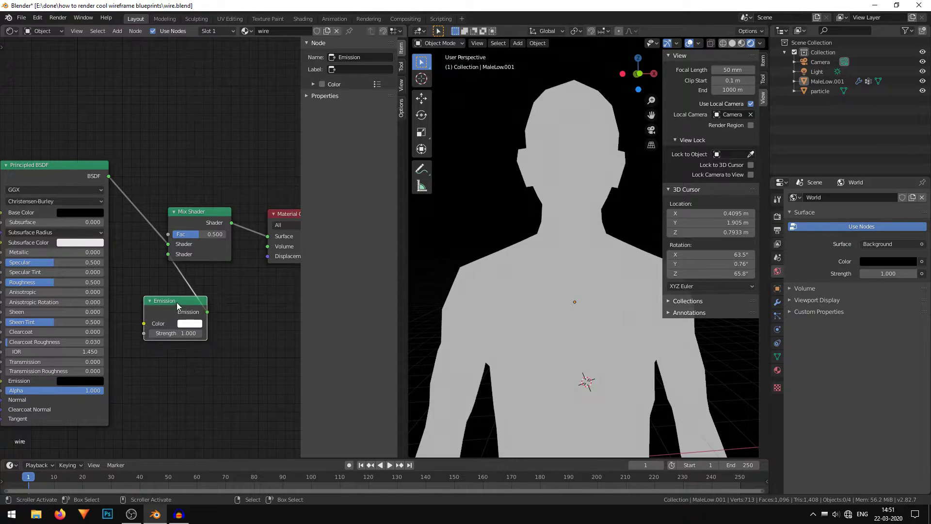
drag(187, 216, 214, 223)
middle_drag(252, 288, 247, 360)
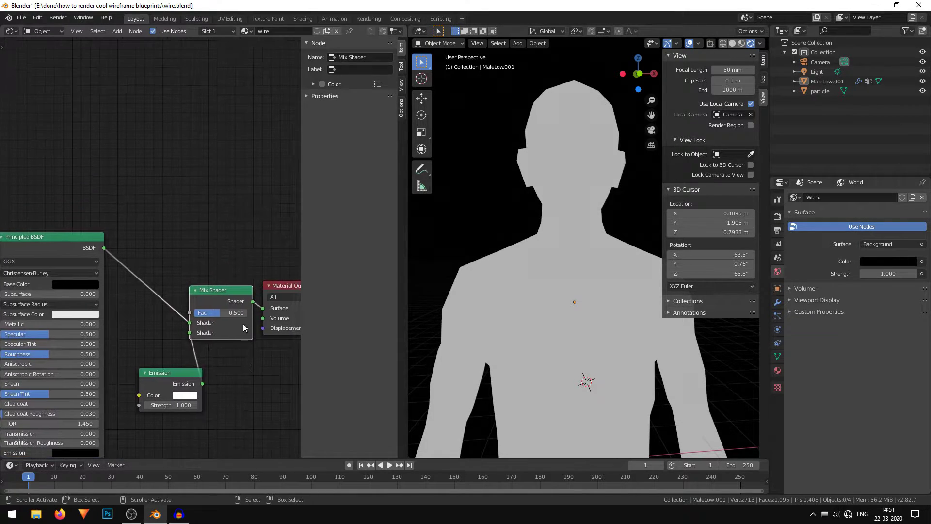
scroll(564, 270, down, 2)
drag(202, 292, 190, 271)
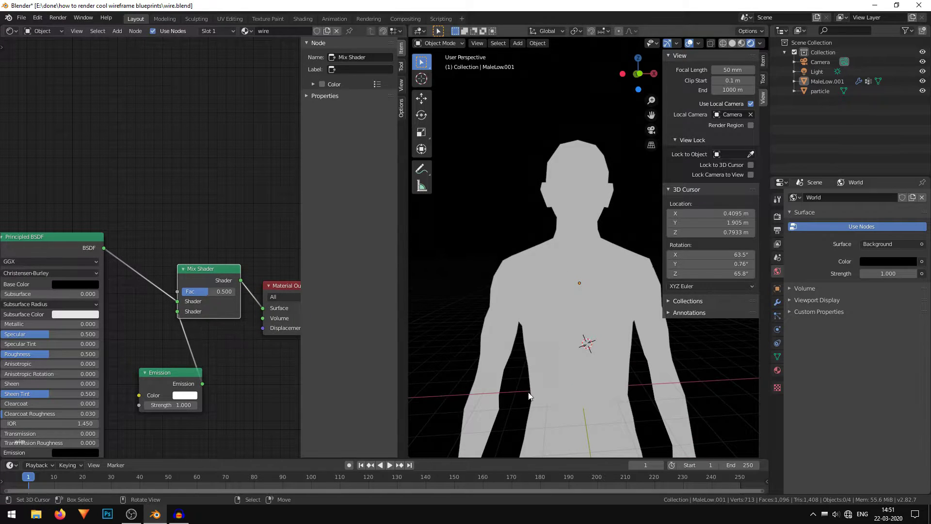
scroll(612, 289, up, 2)
mouse_move(612, 289)
middle_down()
mouse_move(589, 285)
mouse_move(604, 290)
middle_up()
drag(168, 374, 155, 378)
drag(191, 270, 201, 268)
drag(174, 384, 164, 358)
shift+middle_drag(549, 326, 571, 343)
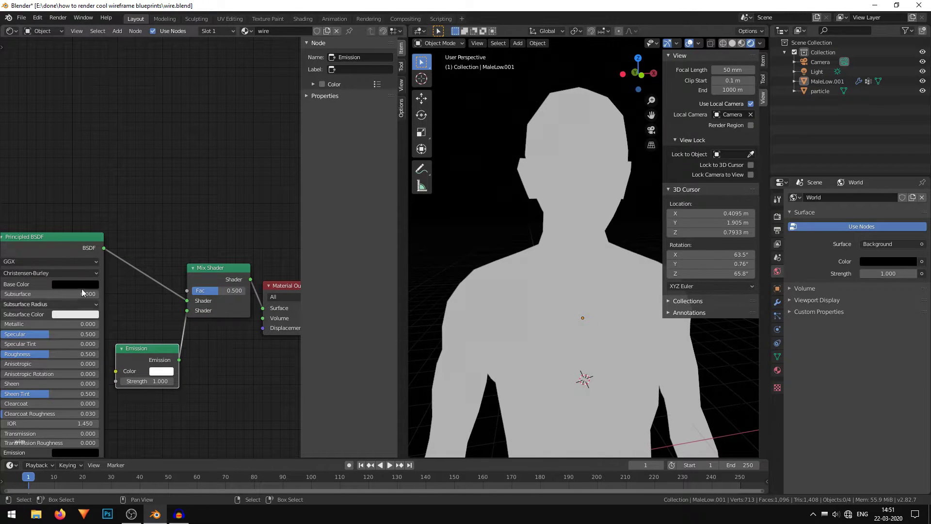
Add a Fresnel node above the Principled BSDF
scroll(633, 333, down, 3)
mouse_move(139, 184)
middle_down()
mouse_move(160, 197)
mouse_move(131, 183)
middle_up()
key(shift+a)
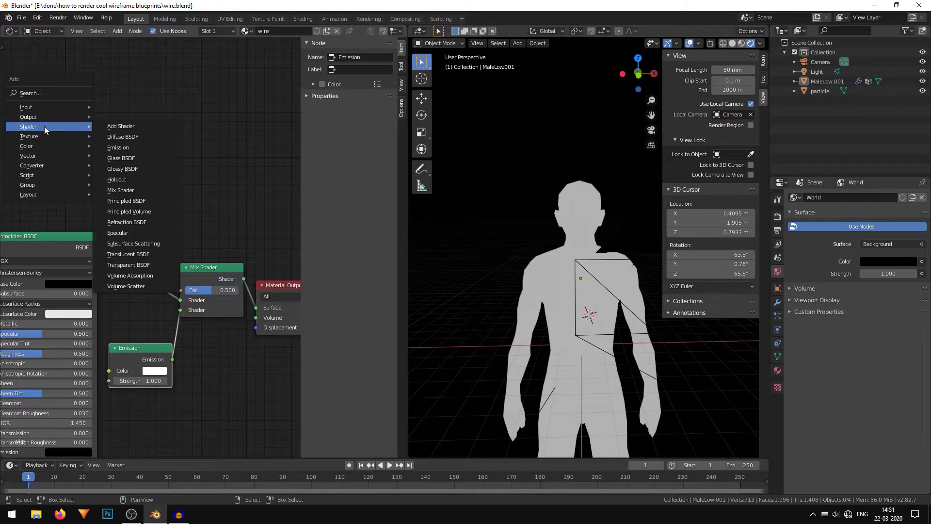
mouse_move(47, 106)
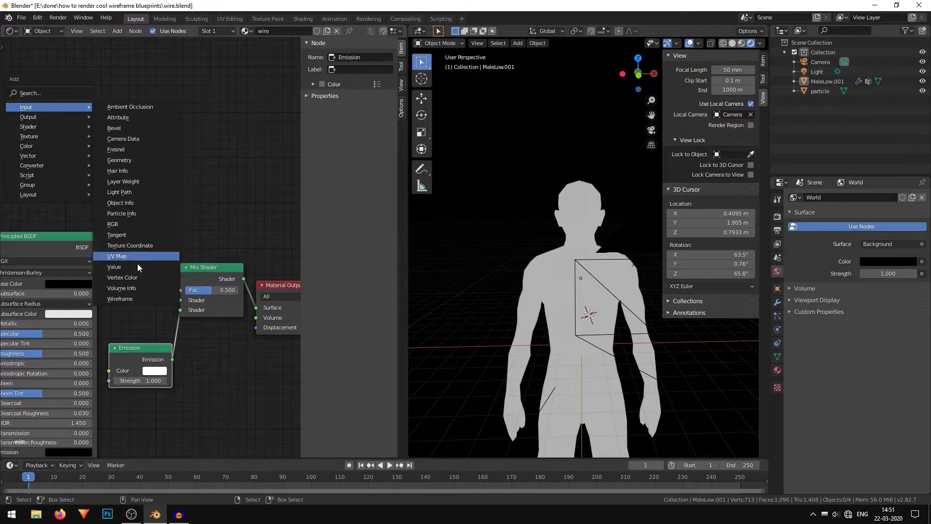
click(134, 149)
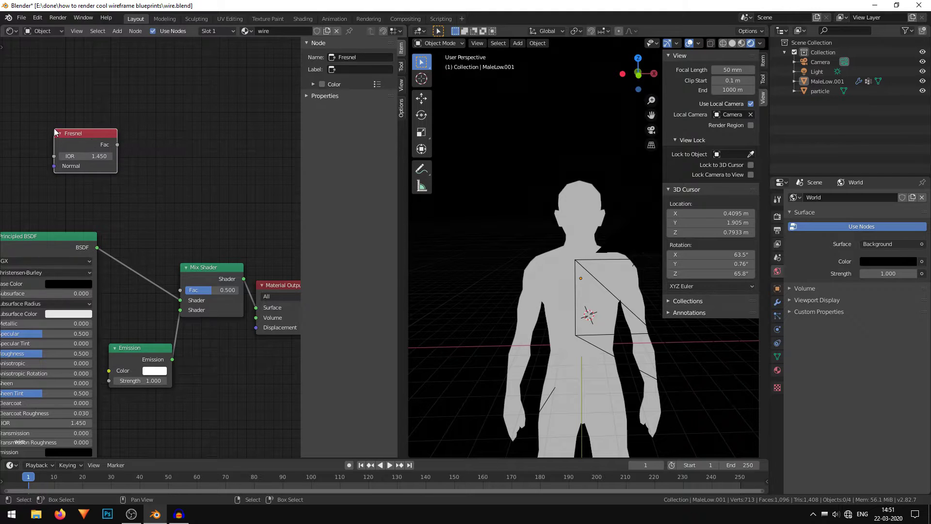
click(106, 187)
Connect the Fresnel node's Fac output to the Mix Shader's Fac input
scroll(105, 187, up, 1)
drag(118, 184, 168, 196)
drag(201, 227, 205, 308)
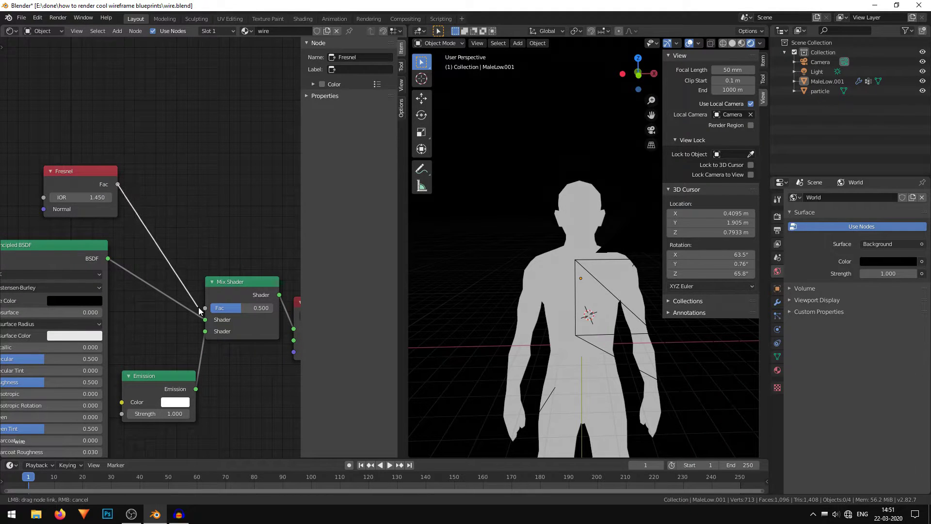
scroll(607, 294, up, 2)
scroll(607, 294, up, 3)
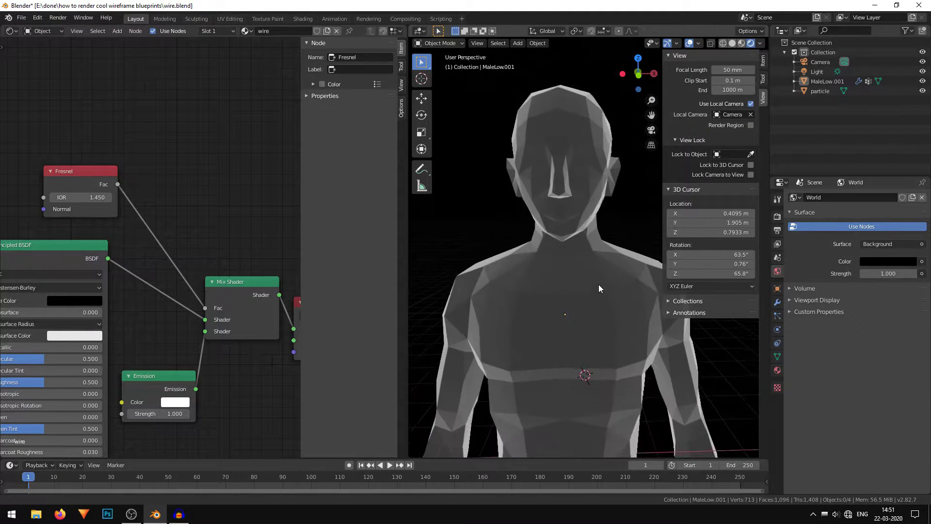
middle_drag(575, 252, 592, 273)
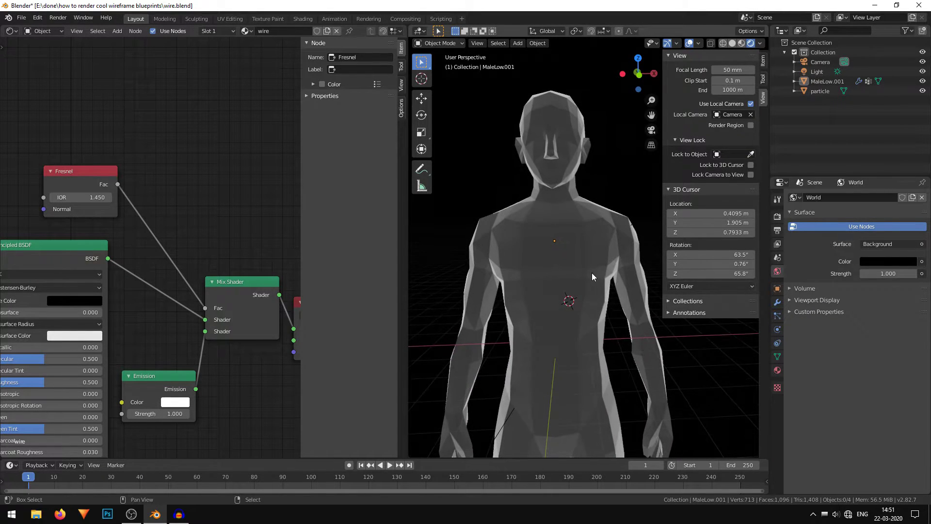
Set the Emission node's strength to 1.4 and its color to bright blue
scroll(230, 206, up, 3)
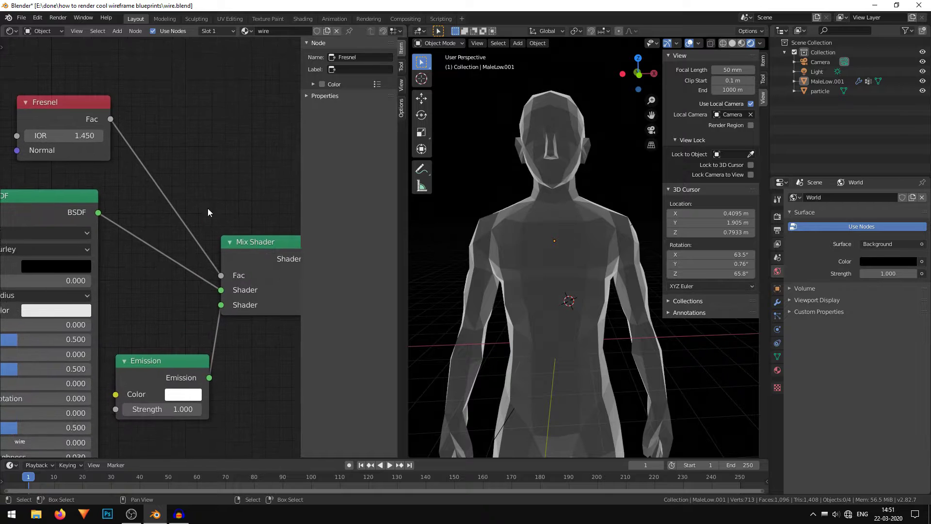
middle_drag(181, 233, 205, 249)
mouse_move(220, 355)
mouse_down()
mouse_move(252, 355)
mouse_move(219, 355)
mouse_move(226, 355)
mouse_up()
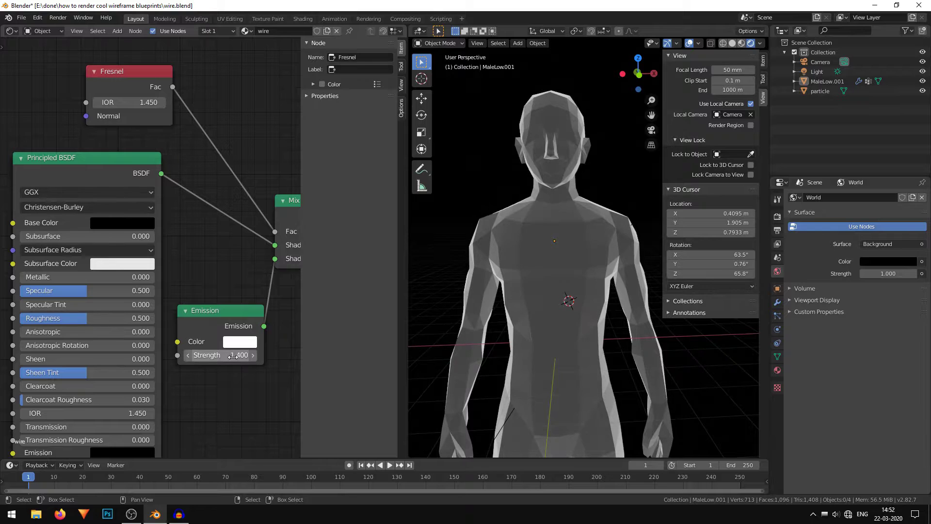
click(237, 339)
drag(267, 242, 289, 165)
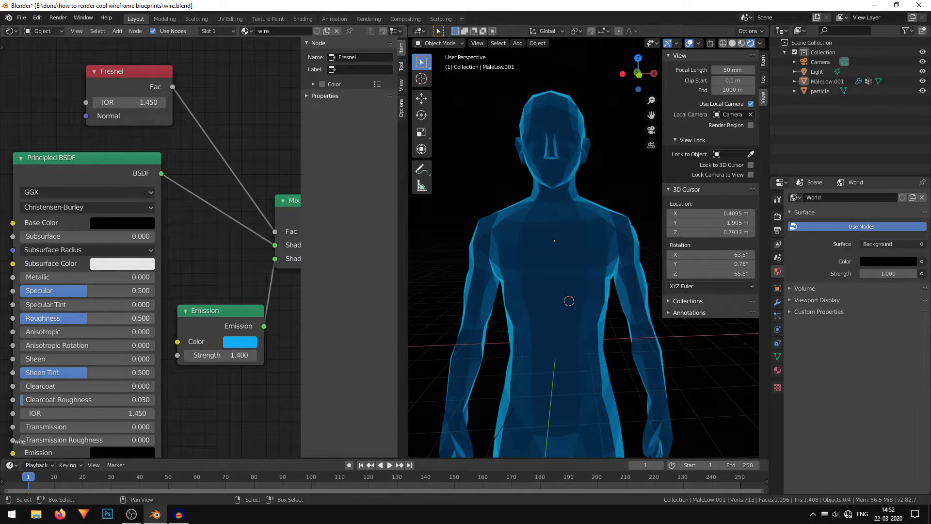
Reduce the Principled BSDF's roughness and specular to 0
drag(87, 318, 19, 318)
drag(87, 291, 20, 291)
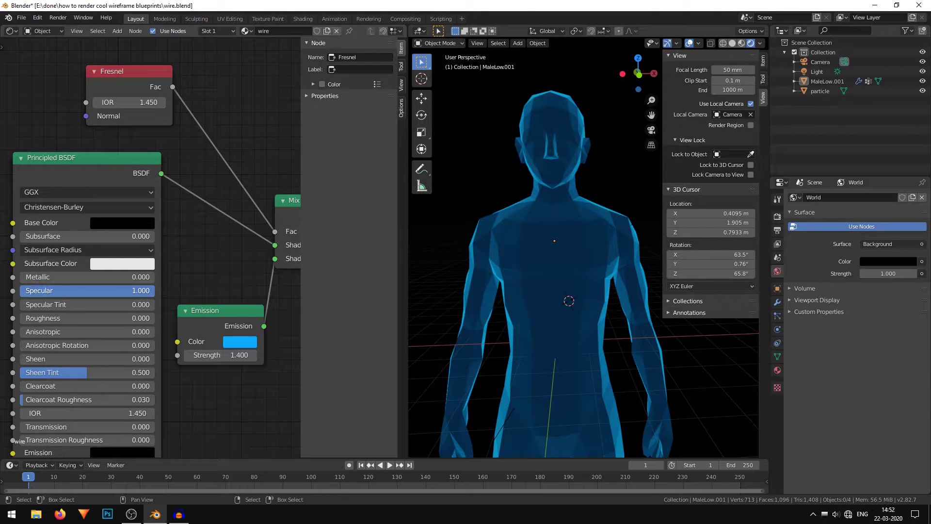
Set the Fresnel node's IOR to 0.950 and the Emission node's strength to 0.5
scroll(189, 98, down, 2)
middle_drag(189, 98, 143, 185)
drag(32, 182, 21, 182)
scroll(151, 171, up, 1)
middle_drag(151, 170, 292, 209)
scroll(90, 221, up, 3)
click(198, 239)
click(198, 240)
click(199, 240)
click(85, 250)
click(85, 251)
click(85, 250)
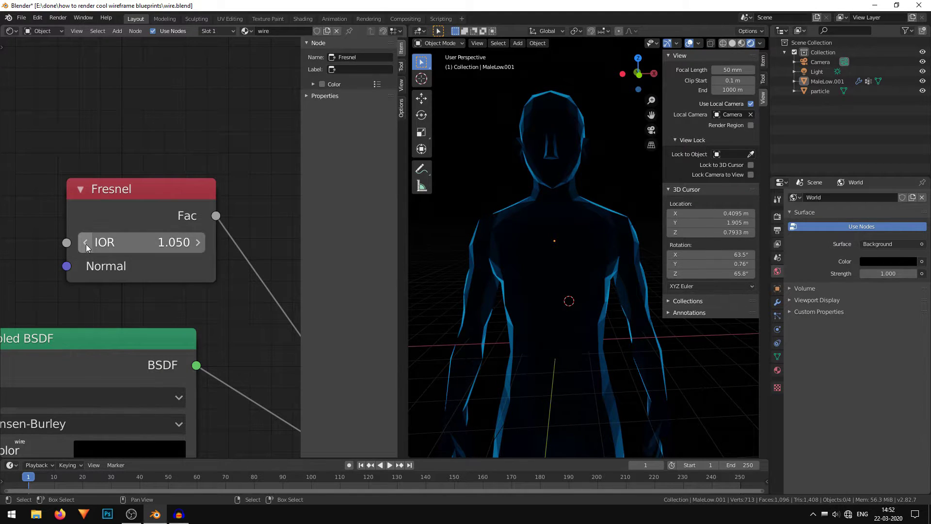
click(86, 244)
click(86, 244)
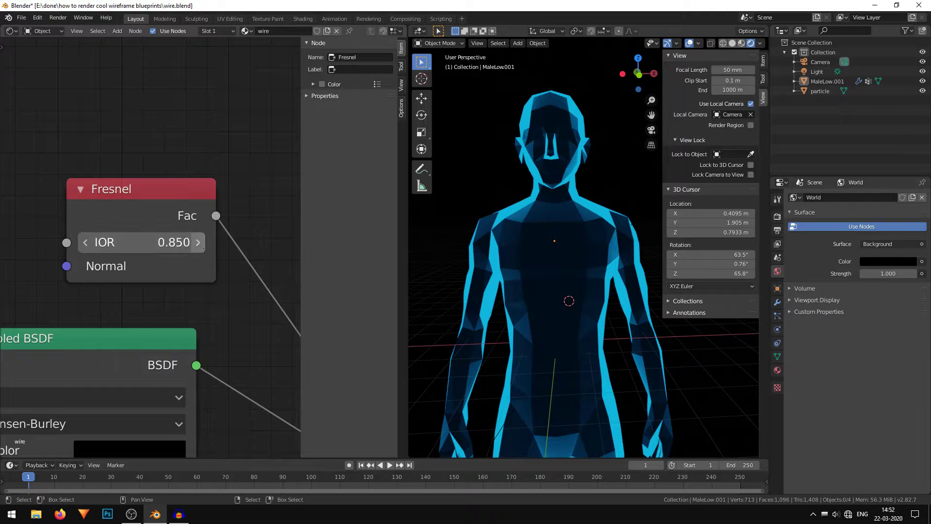
click(200, 240)
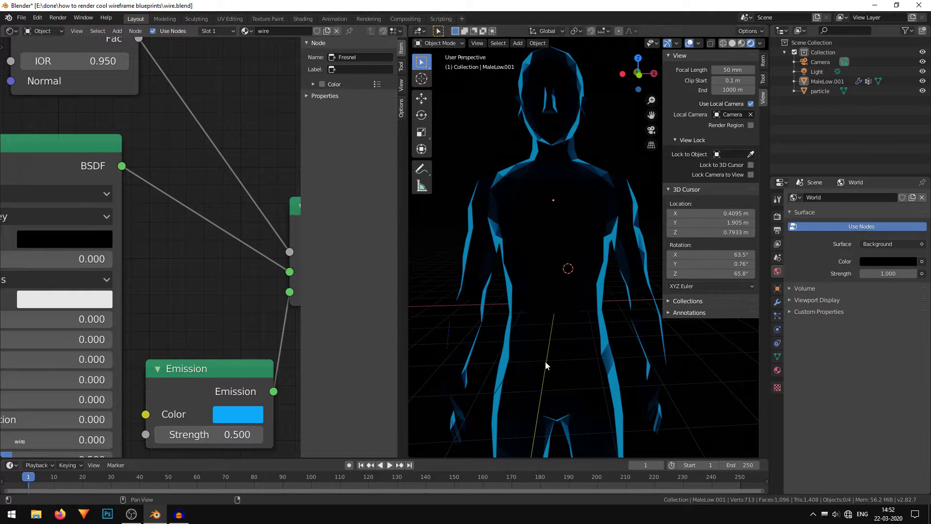
View the figure's head and shoulders through the scene camera
shift+middle_drag(551, 298, 557, 345)
scroll(556, 342, down, 1)
key(KP_0)
scroll(571, 353, up, 4)
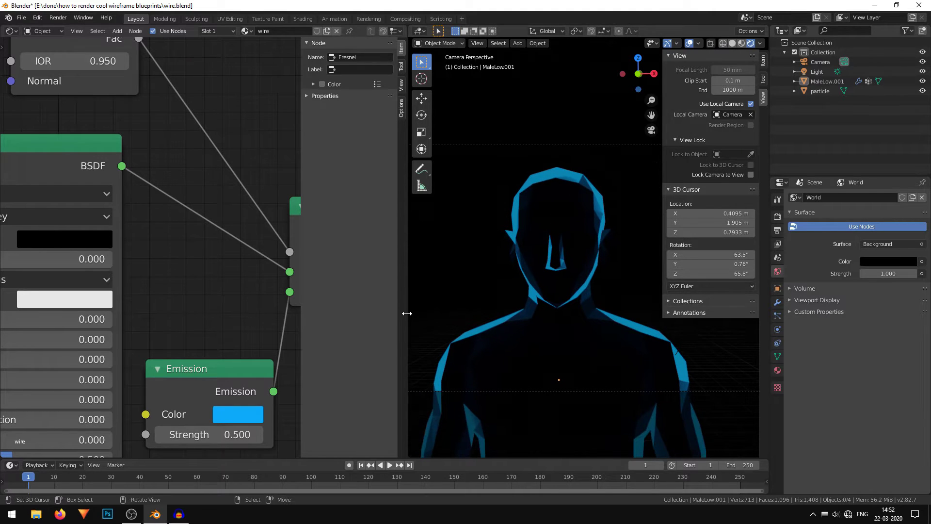
Move the Emission, Fresnel and Mix Shader nodes away from the Material Output to make room for another node
scroll(152, 245, down, 6)
middle_drag(185, 220, 91, 229)
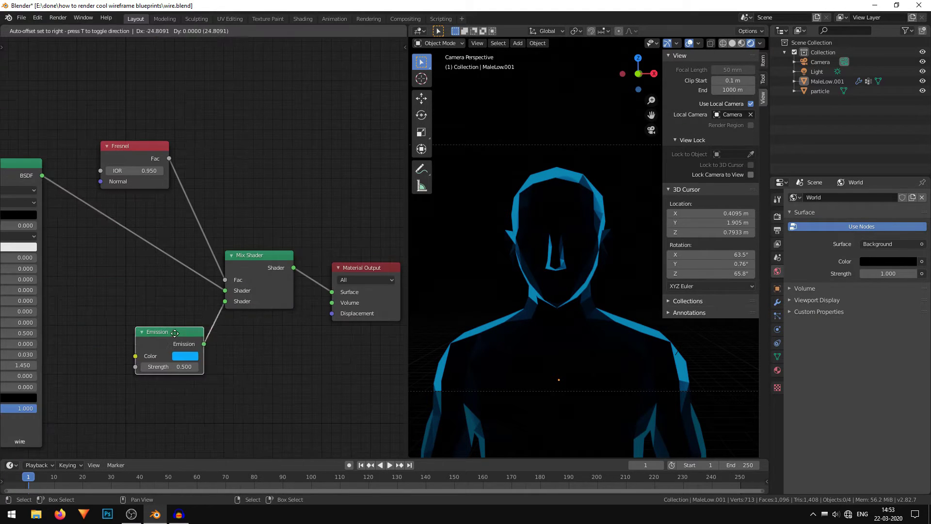
drag(198, 335, 104, 320)
drag(126, 157, 73, 153)
drag(243, 258, 209, 251)
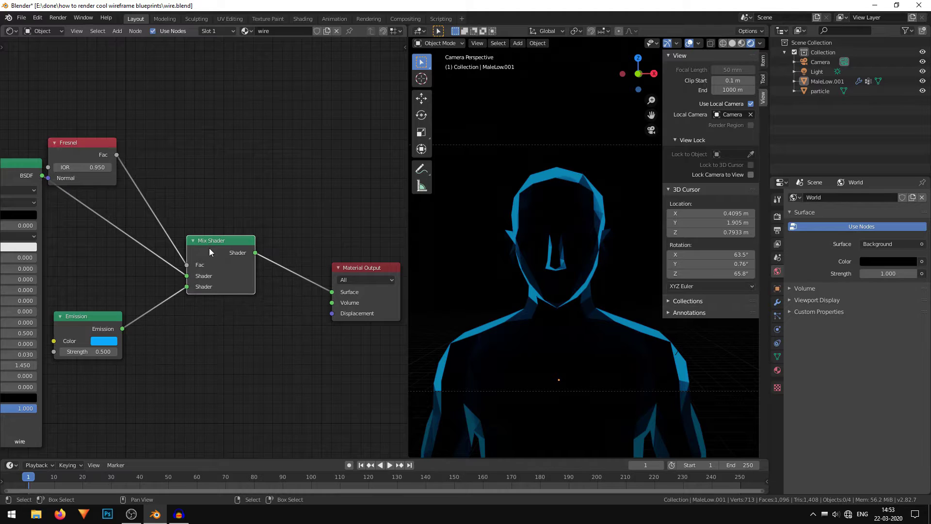
Insert a second Mix Shader node on the link between the first Mix Shader and the Material Output
key(shift+a)
mouse_move(203, 197)
click(266, 261)
click(269, 240)
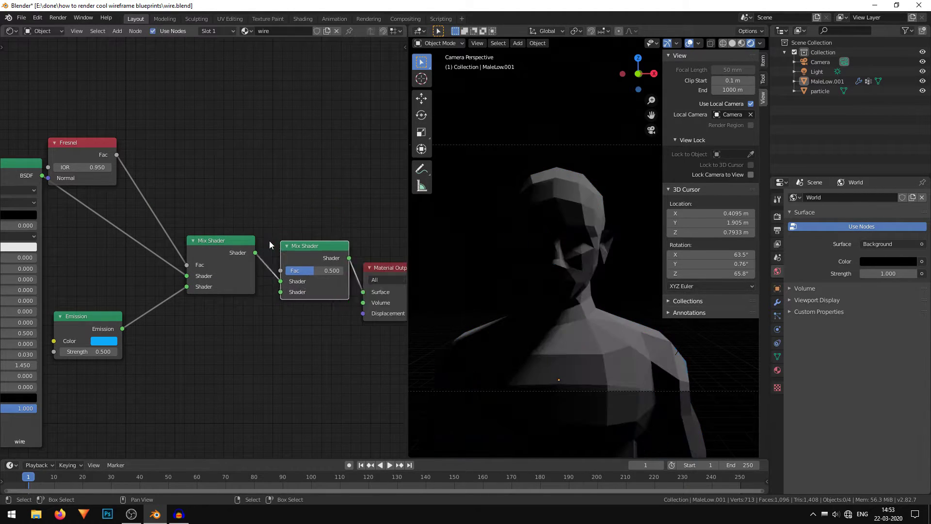
Duplicate the blue Emission node and place the copy below the second Mix Shader
scroll(319, 207, up, 3)
mouse_move(318, 204)
middle_down()
mouse_move(287, 203)
mouse_move(284, 238)
middle_up()
scroll(239, 195, down, 4)
middle_drag(264, 162, 281, 142)
click(75, 302)
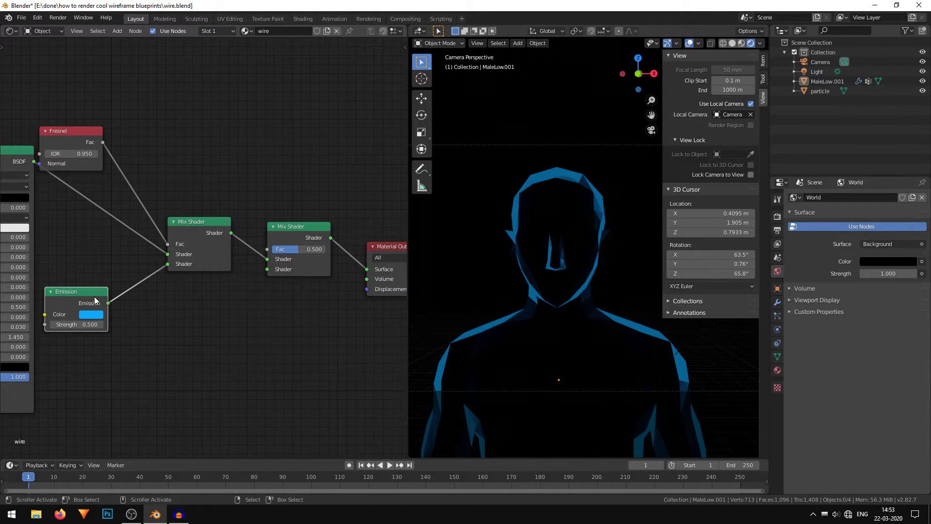
key(shift+d)
click(333, 307)
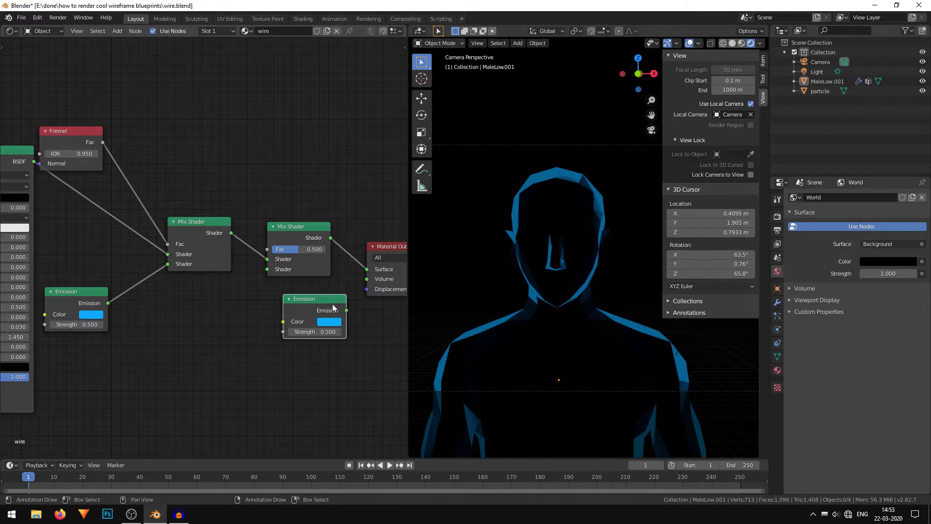
Connect the duplicated Emission to the second Mix Shader's lower Shader input and space the two nodes out
drag(347, 311, 267, 269)
drag(297, 304, 192, 322)
scroll(231, 182, up, 2)
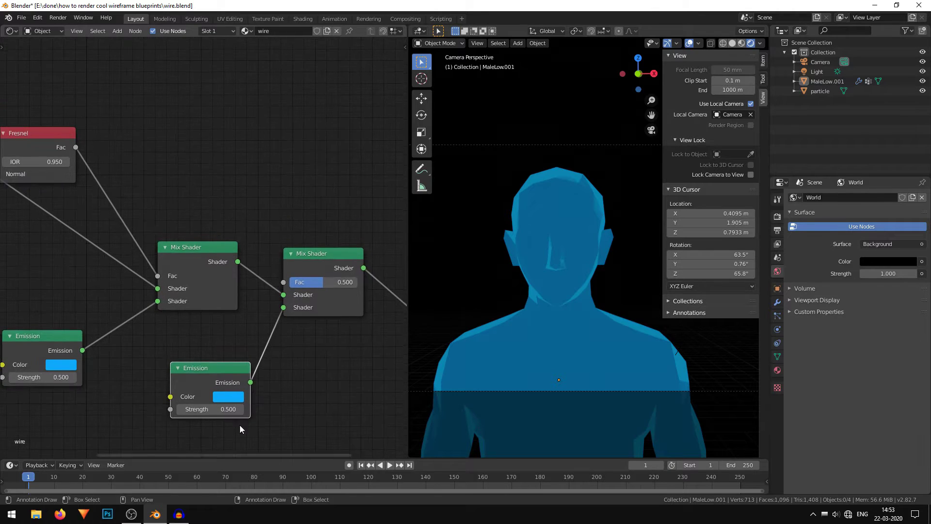
drag(204, 376, 200, 367)
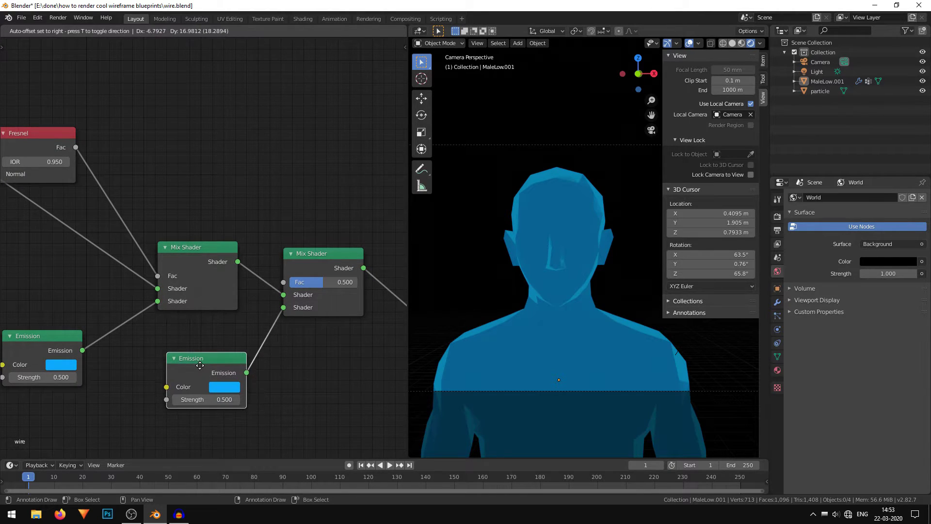
mouse_move(172, 133)
middle_down()
mouse_move(183, 137)
mouse_move(174, 137)
middle_up()
drag(350, 270, 358, 267)
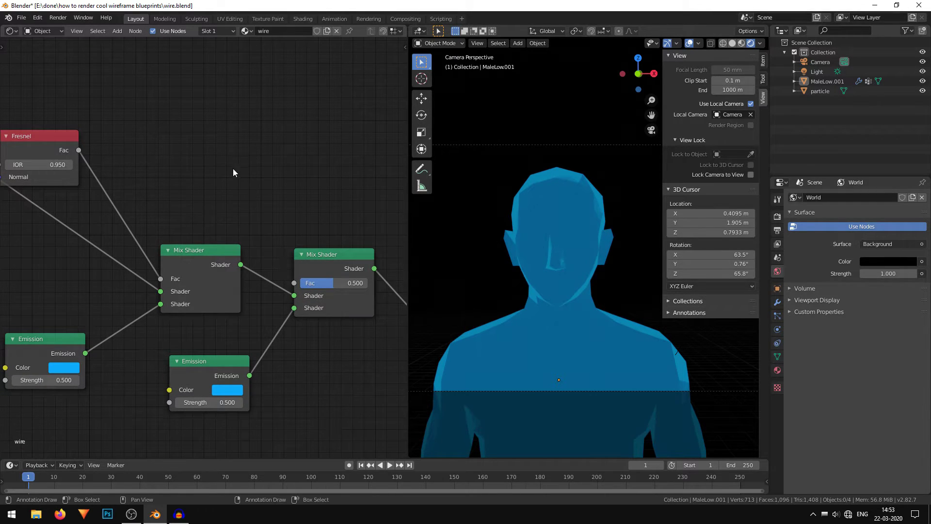
Add a Wireframe node above the first Mix Shader and connect its Fac output to the second Mix Shader's Fac input
key(shift+a)
mouse_move(183, 128)
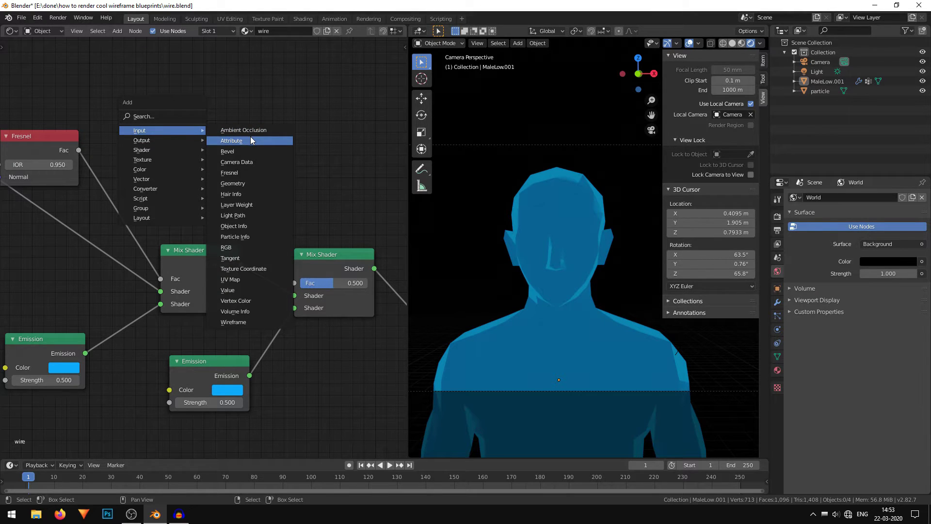
click(240, 323)
click(195, 141)
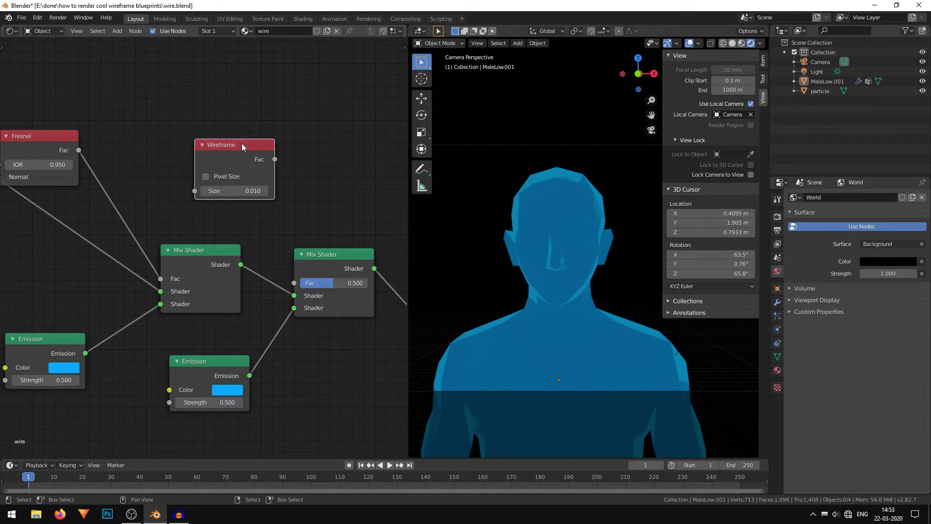
drag(259, 162, 293, 276)
drag(215, 172, 294, 282)
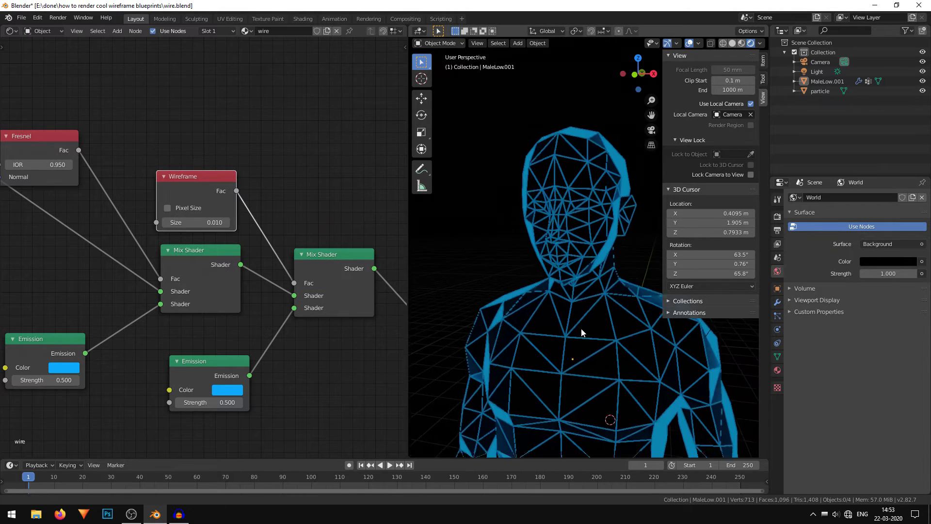
middle_drag(581, 332, 604, 359)
Try thinner and thicker lines on the Wireframe node, ending with a size of 0.001
scroll(269, 238, up, 4)
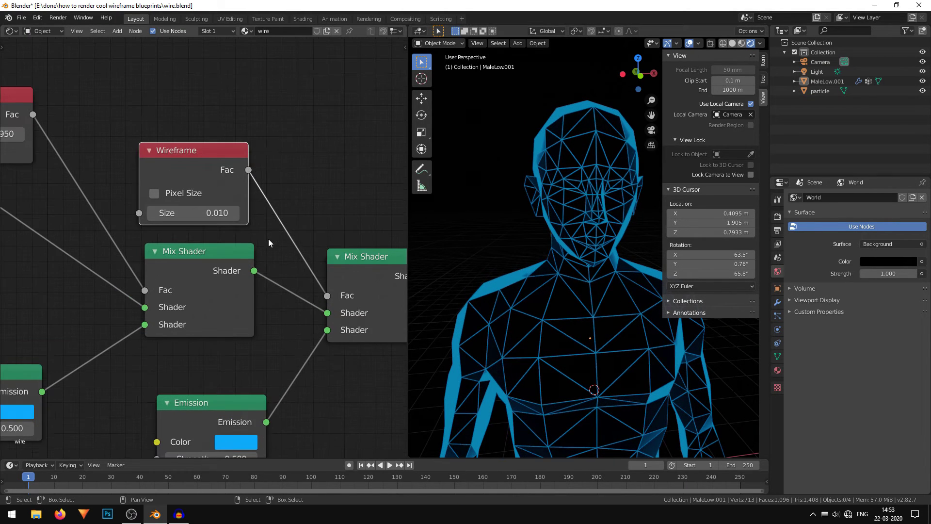
click(155, 267)
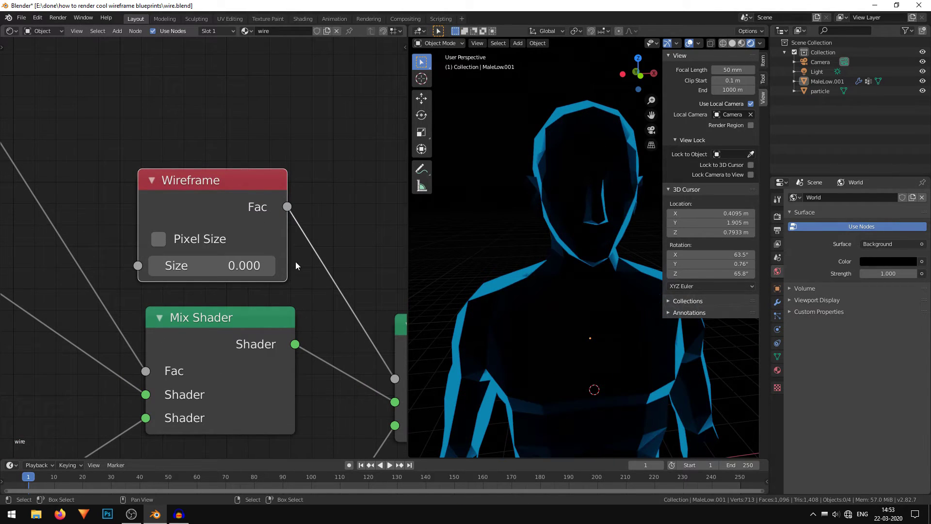
click(271, 269)
click(271, 269)
click(158, 265)
click(158, 265)
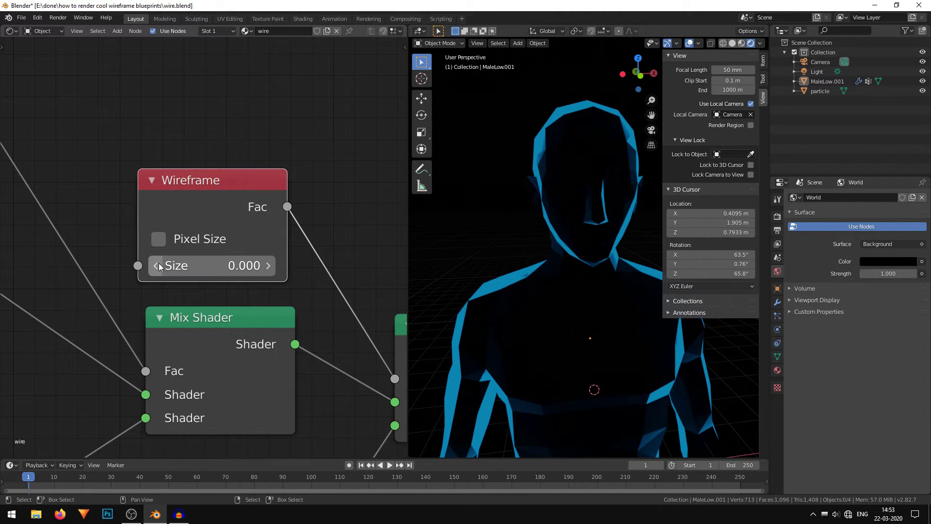
click(269, 265)
click(237, 268)
text(.)
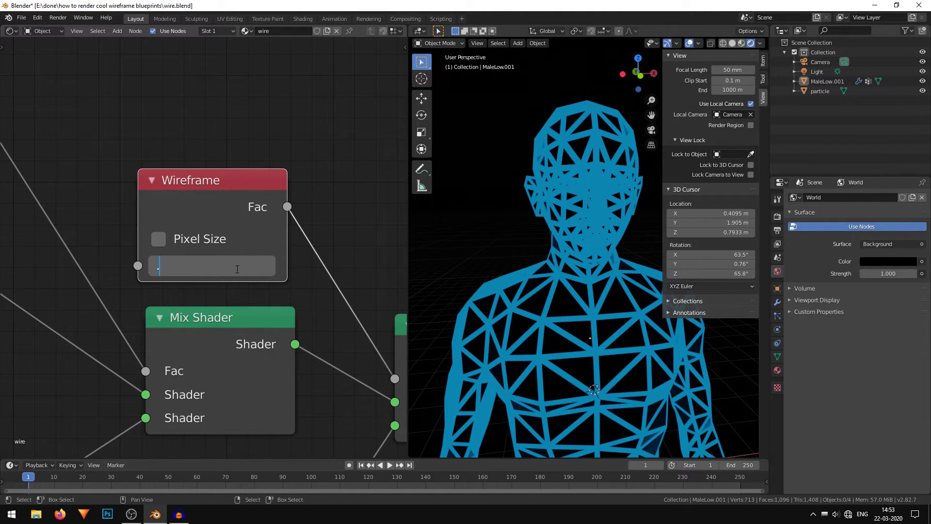
text(001)
key(Return)
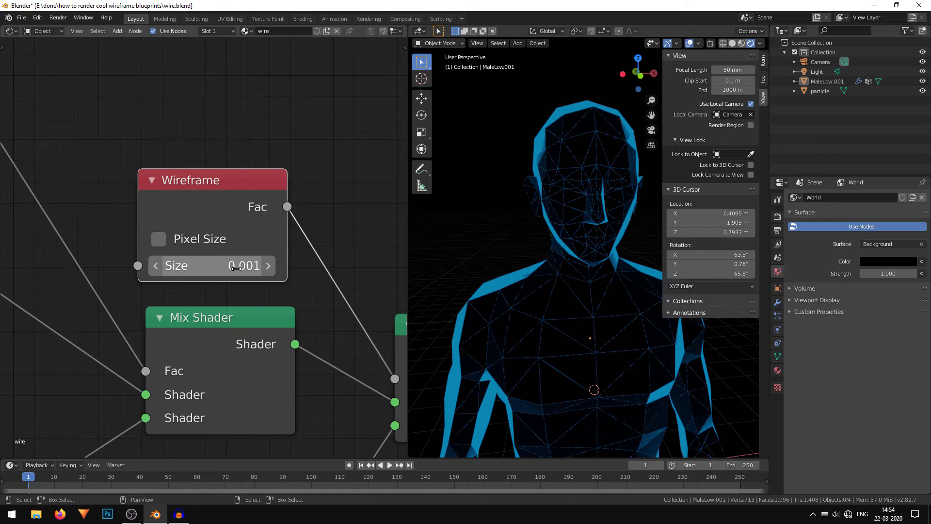
Set the Wireframe node's size to 0.010
click(236, 268)
text(.)
key(Return)
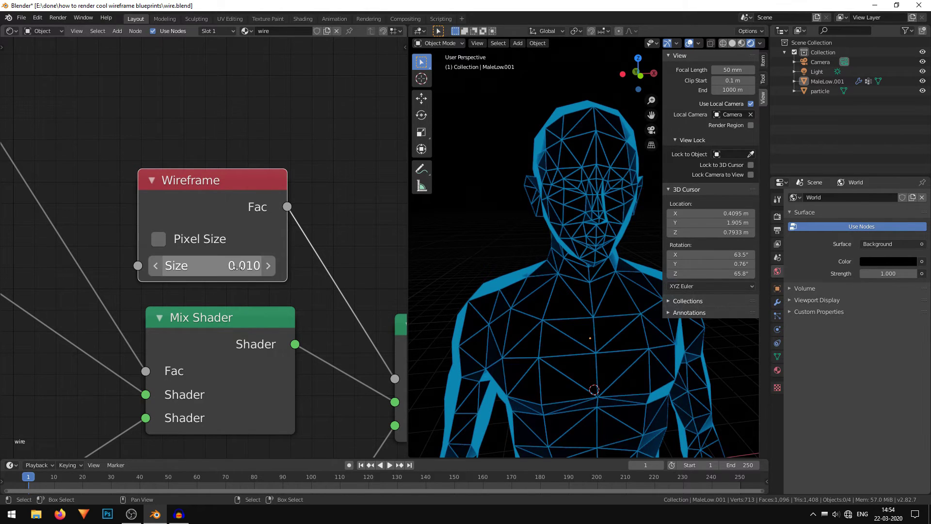
Set the strength of the second Emission node, which feeds the wireframe lines, to 0.6
scroll(630, 357, down, 3)
middle_drag(629, 358, 605, 314)
scroll(293, 307, down, 3)
middle_drag(293, 307, 310, 168)
scroll(311, 167, up, 4)
mouse_move(238, 358)
mouse_down()
mouse_move(247, 358)
mouse_move(239, 358)
mouse_up()
scroll(490, 305, down, 1)
middle_drag(490, 306, 468, 321)
middle_drag(340, 272, 266, 380)
scroll(604, 264, down, 4)
middle_drag(605, 263, 572, 250)
scroll(573, 249, up, 3)
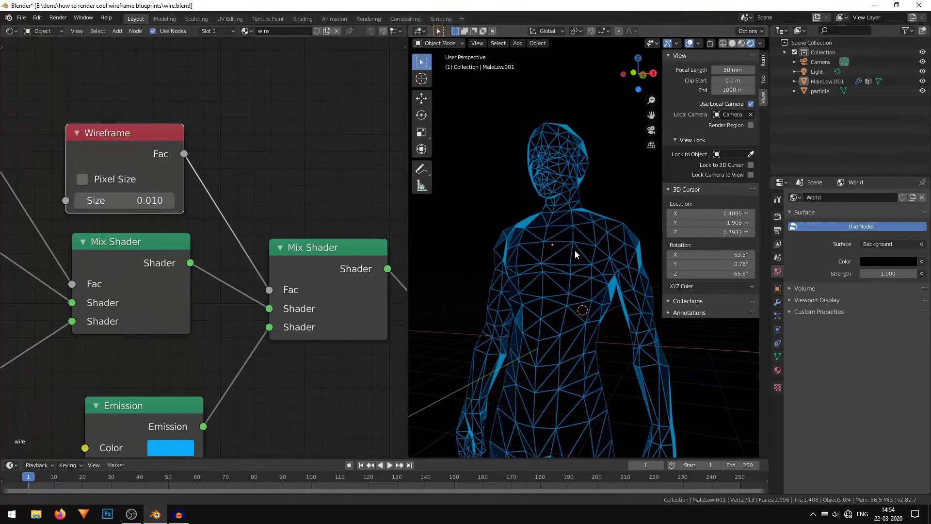
Inspect the figure's low-poly mesh in Solid shading and return the viewport to Rendered shading
click(734, 43)
scroll(514, 252, up, 3)
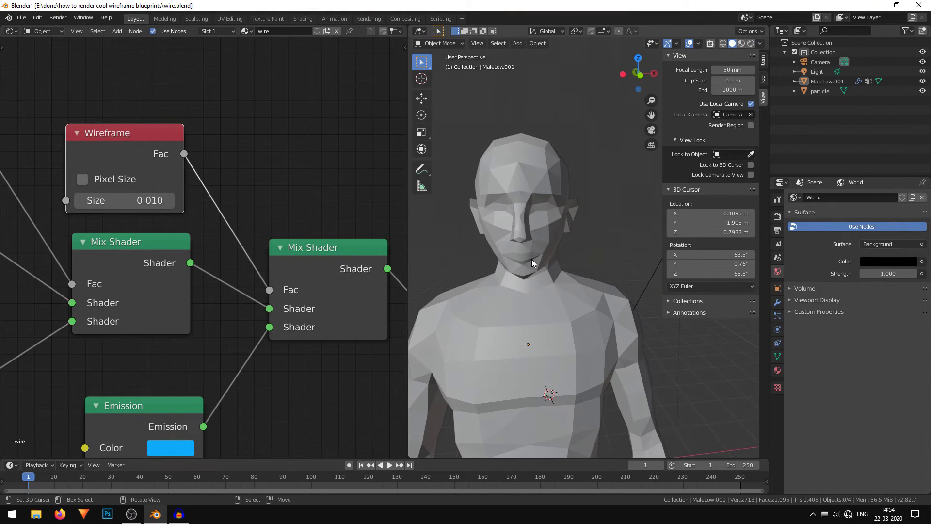
scroll(168, 194, down, 2)
scroll(164, 108, down, 2)
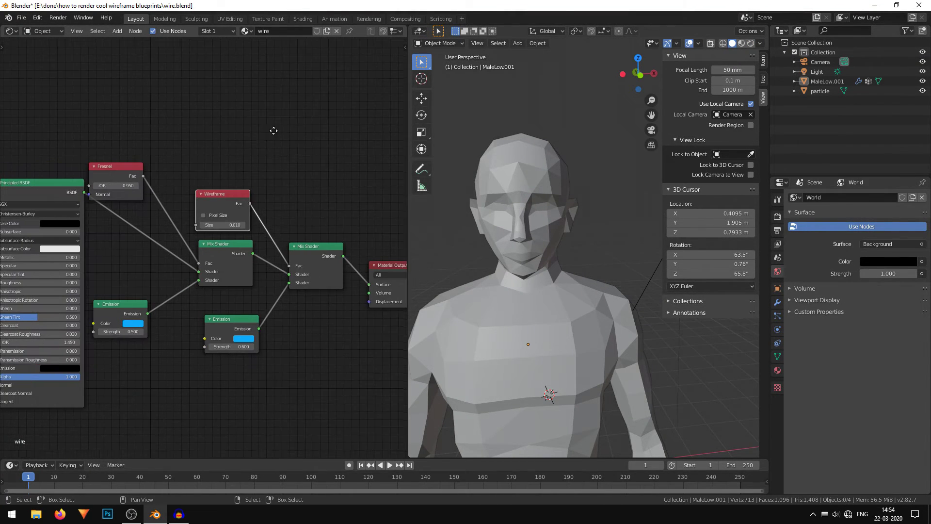
click(751, 44)
middle_drag(461, 251, 563, 314)
scroll(554, 291, down, 8)
scroll(565, 263, up, 5)
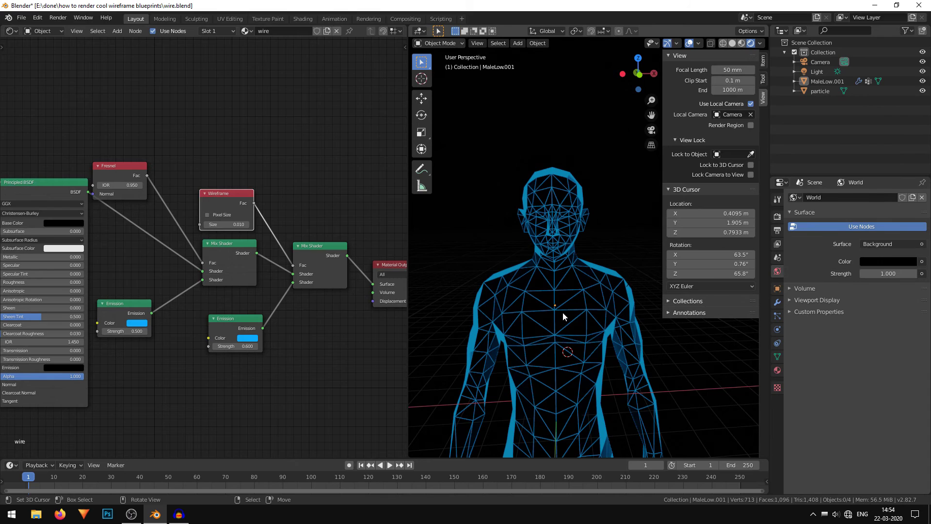